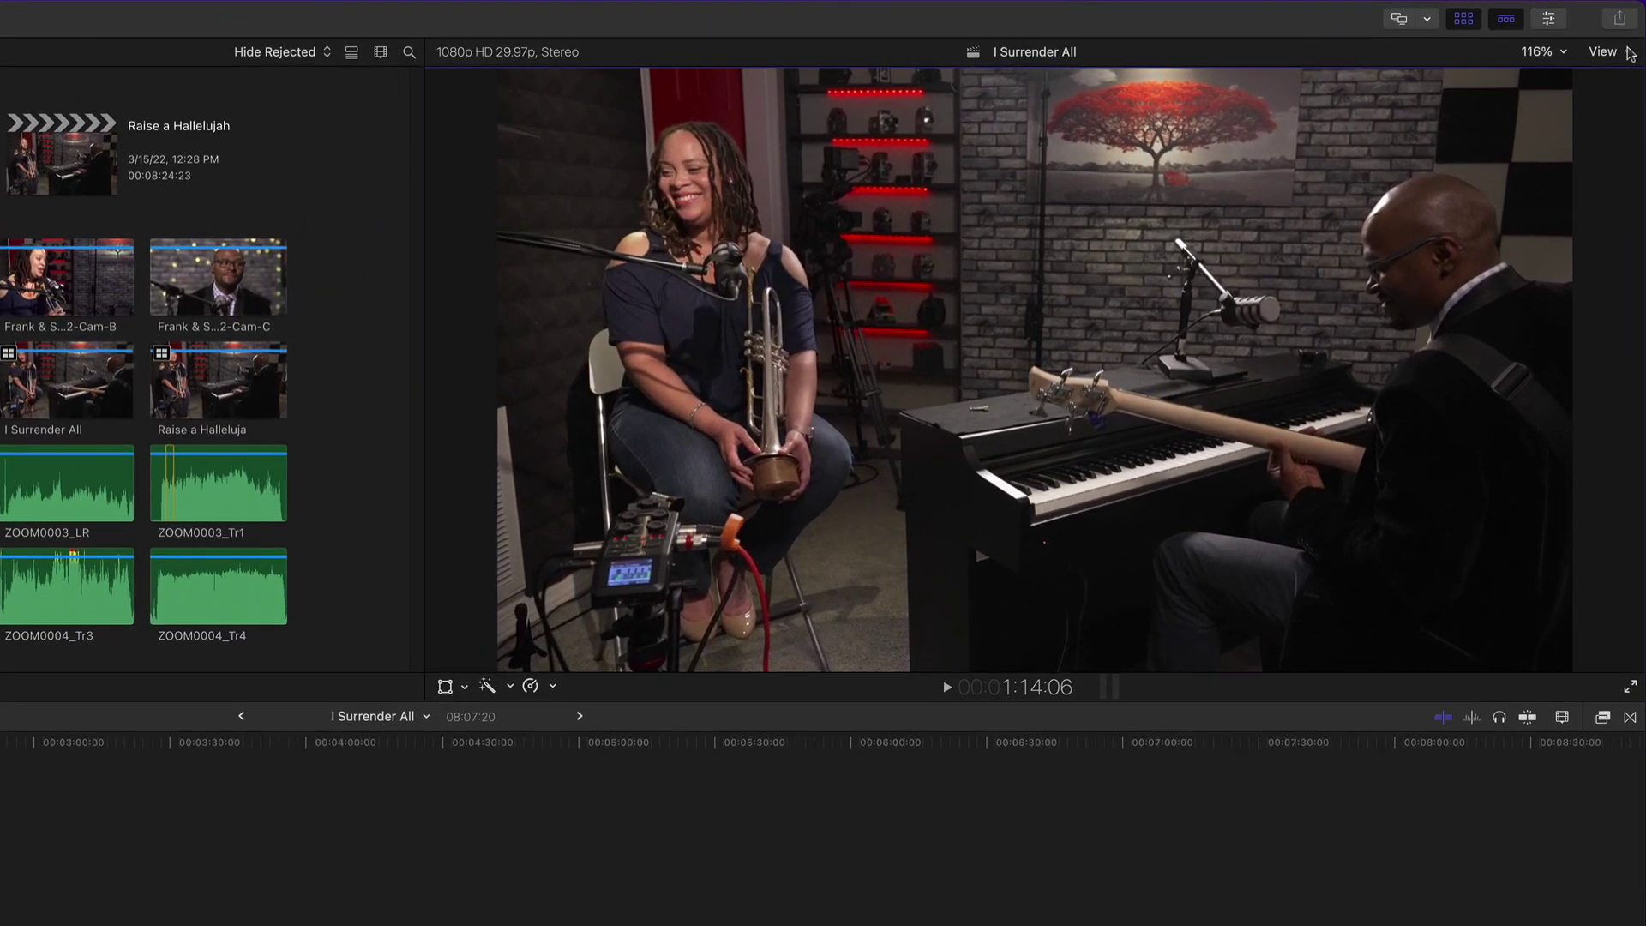
Show the Angles grid beside the viewer and preview Cam-C and Cam-B before returning to Cam-A.
{"action": "left_click", "coordinate": [1619, 51]}
{"action": "left_click", "coordinate": [1523, 120]}
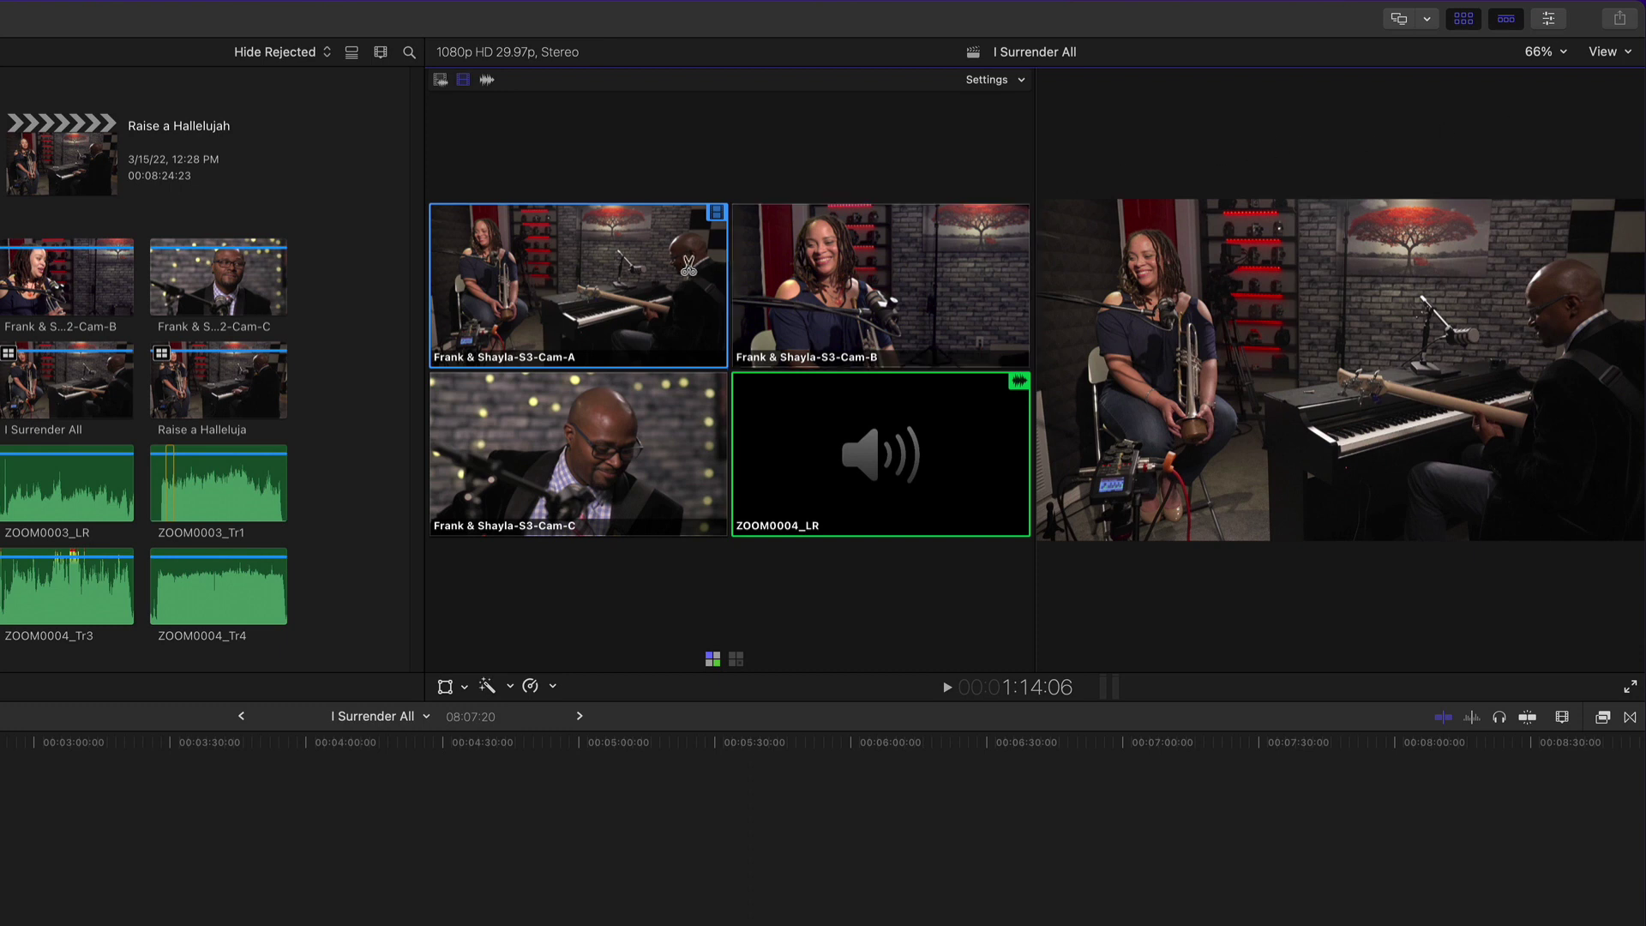
{"action": "left_click", "coordinate": [619, 439]}
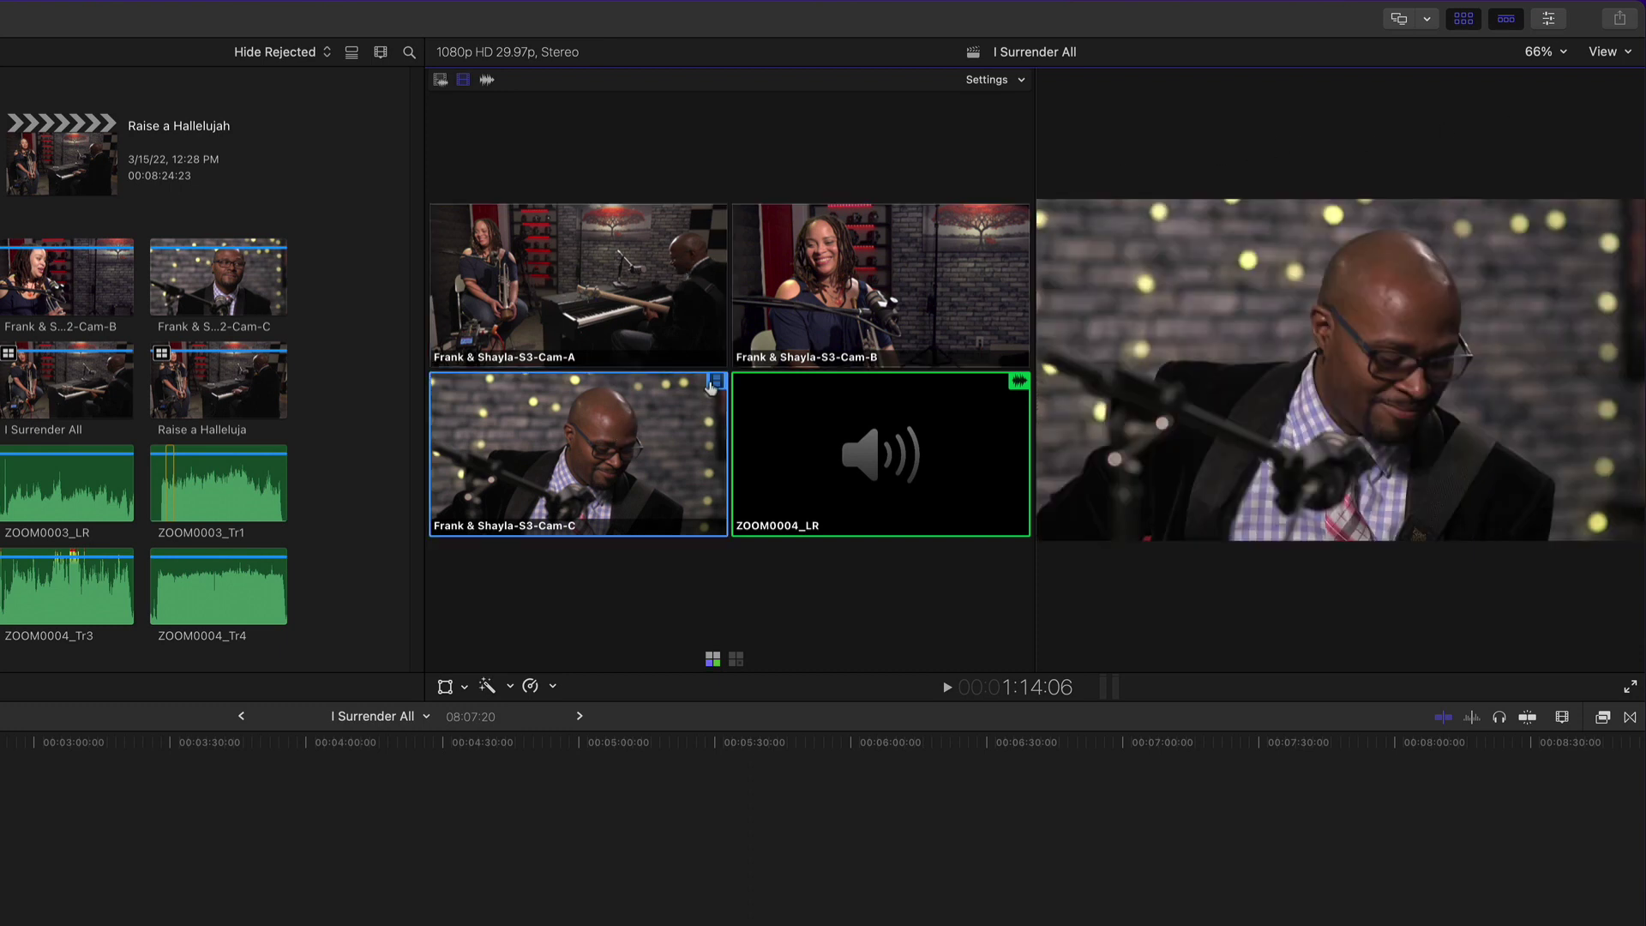
{"action": "left_click", "coordinate": [845, 313]}
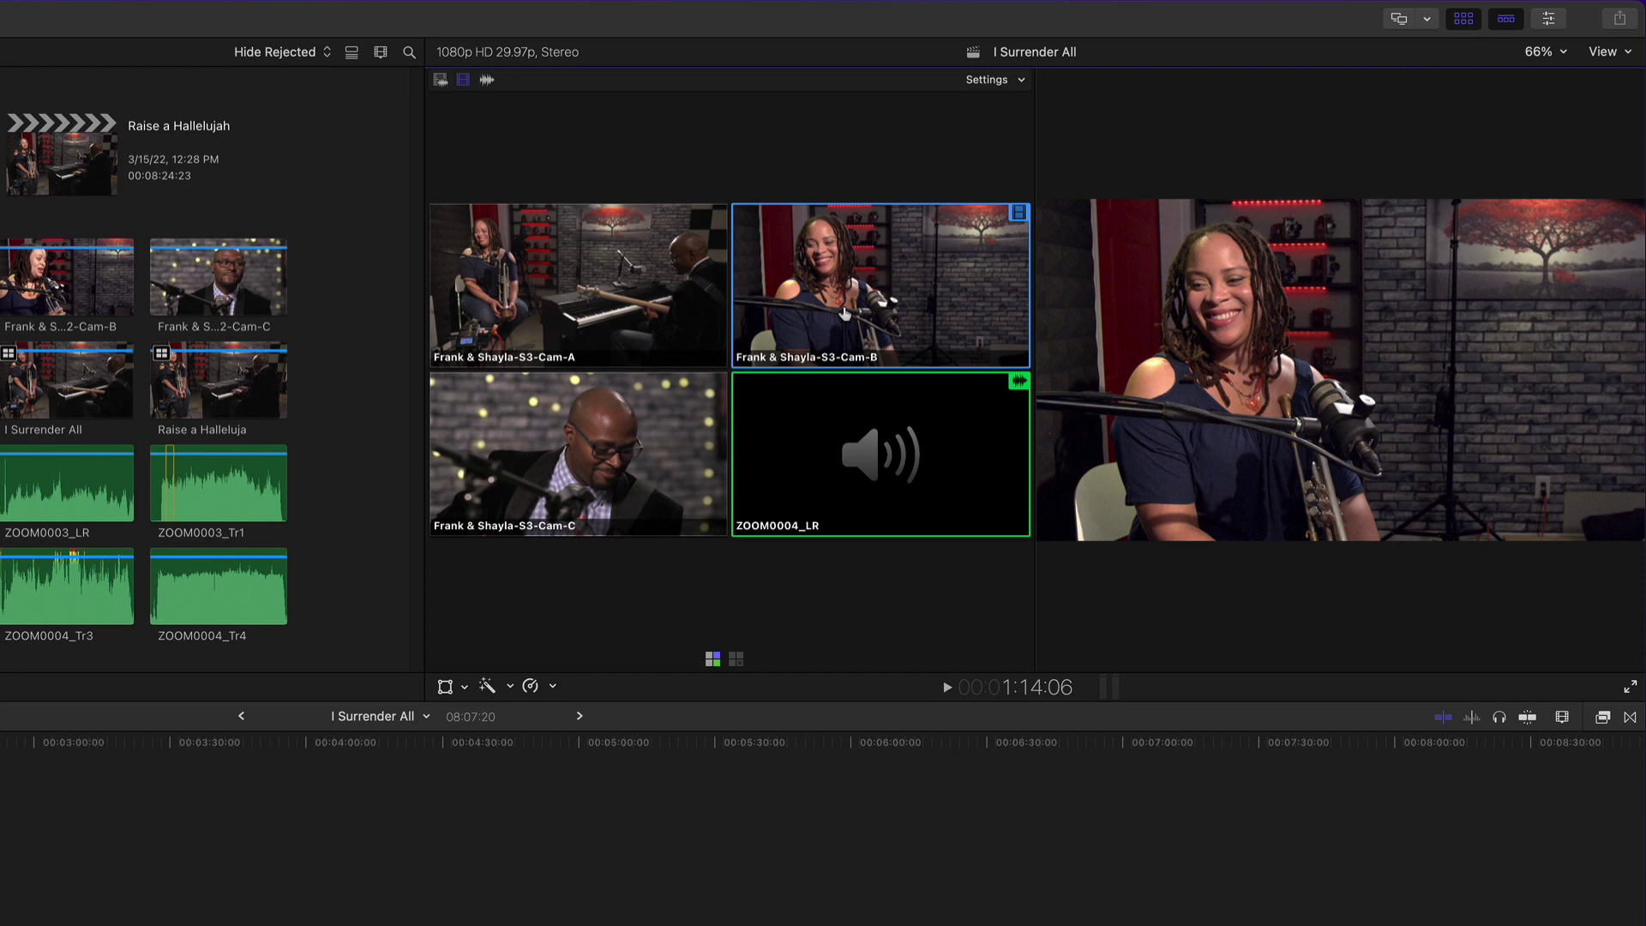
{"action": "left_click", "coordinate": [638, 314]}
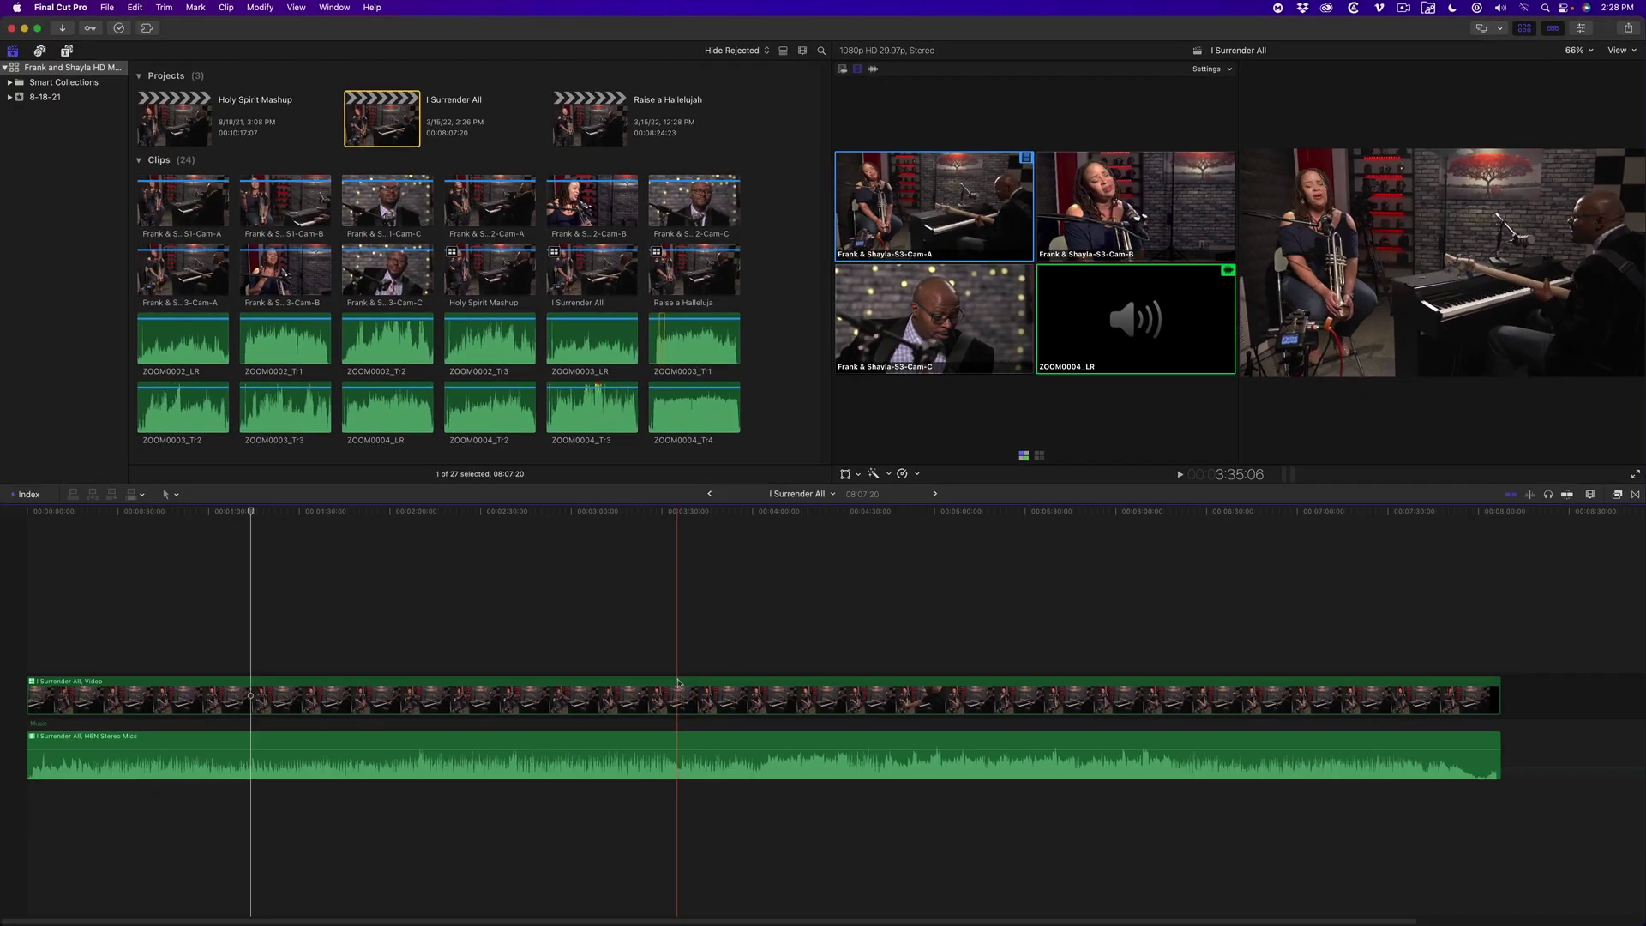
Open the multicam clip in the Angle Editor, make Cam-B the monitored angle and show its Color inspector.
{"action": "double_click", "coordinate": [678, 695]}
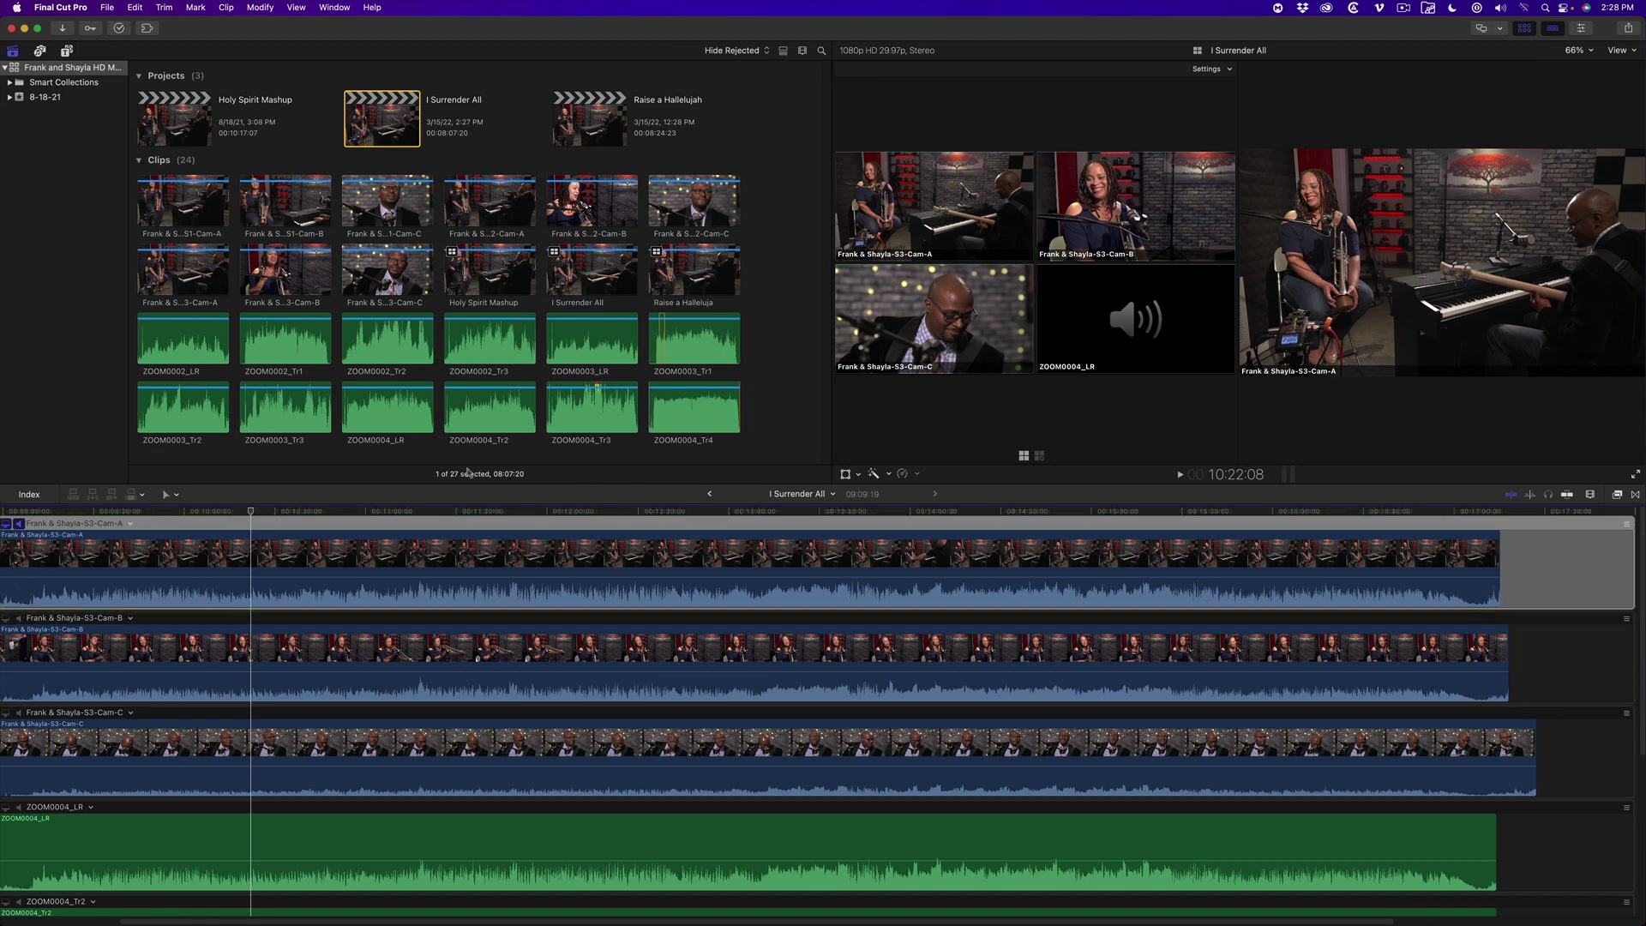
{"action": "left_click", "coordinate": [7, 620]}
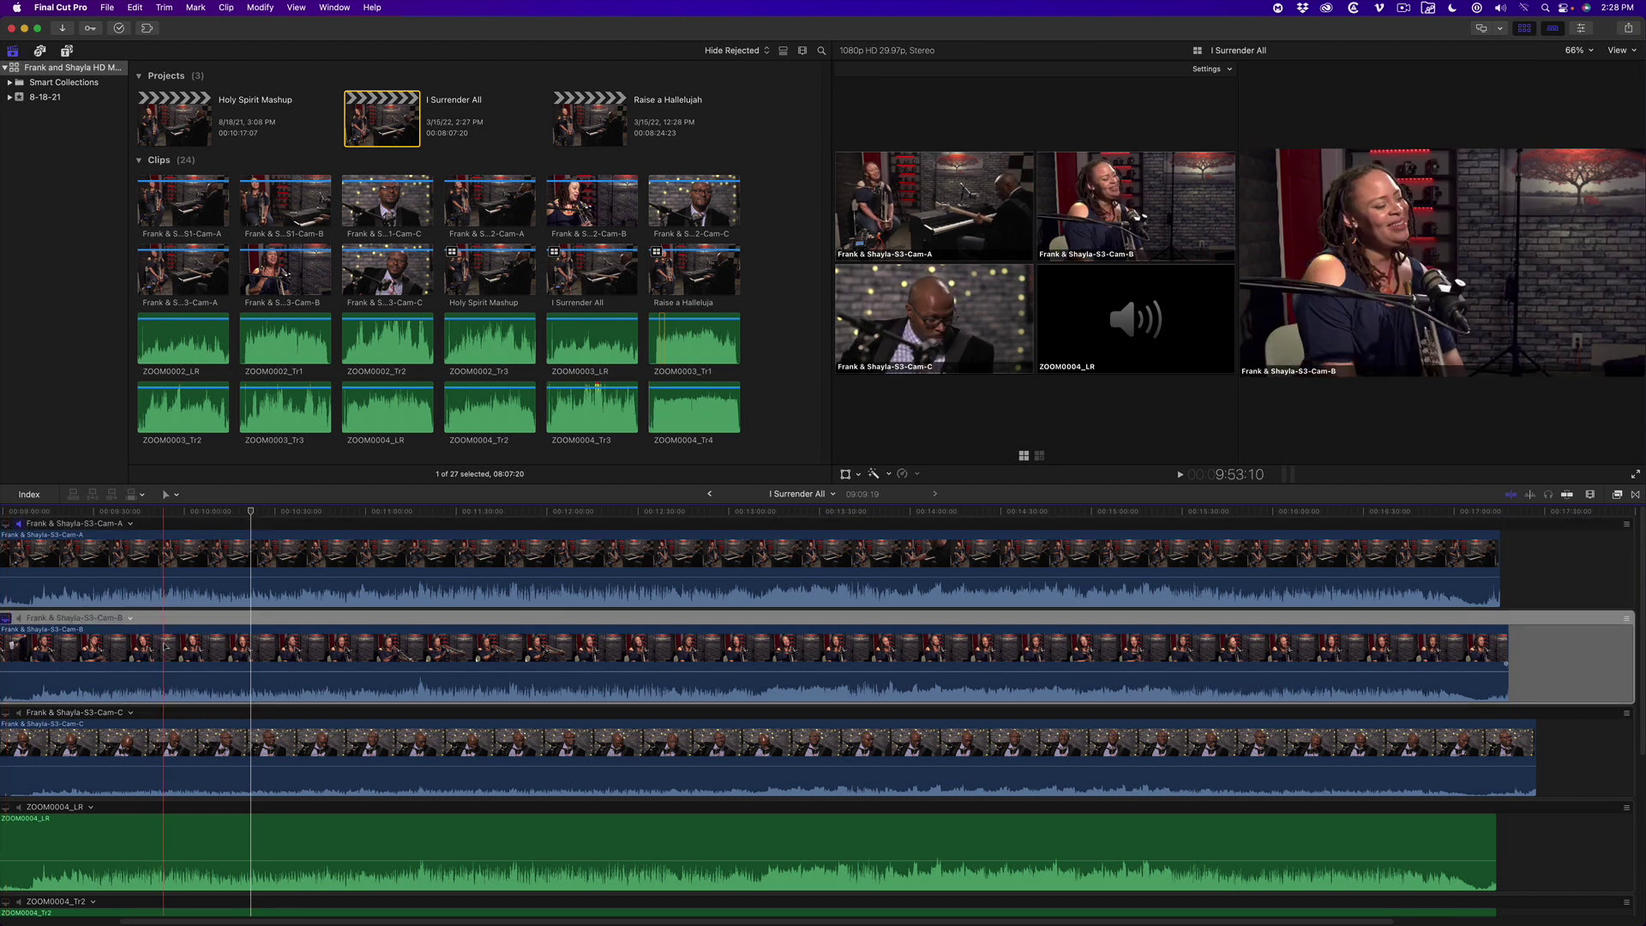
{"action": "key", "text": "super+6"}
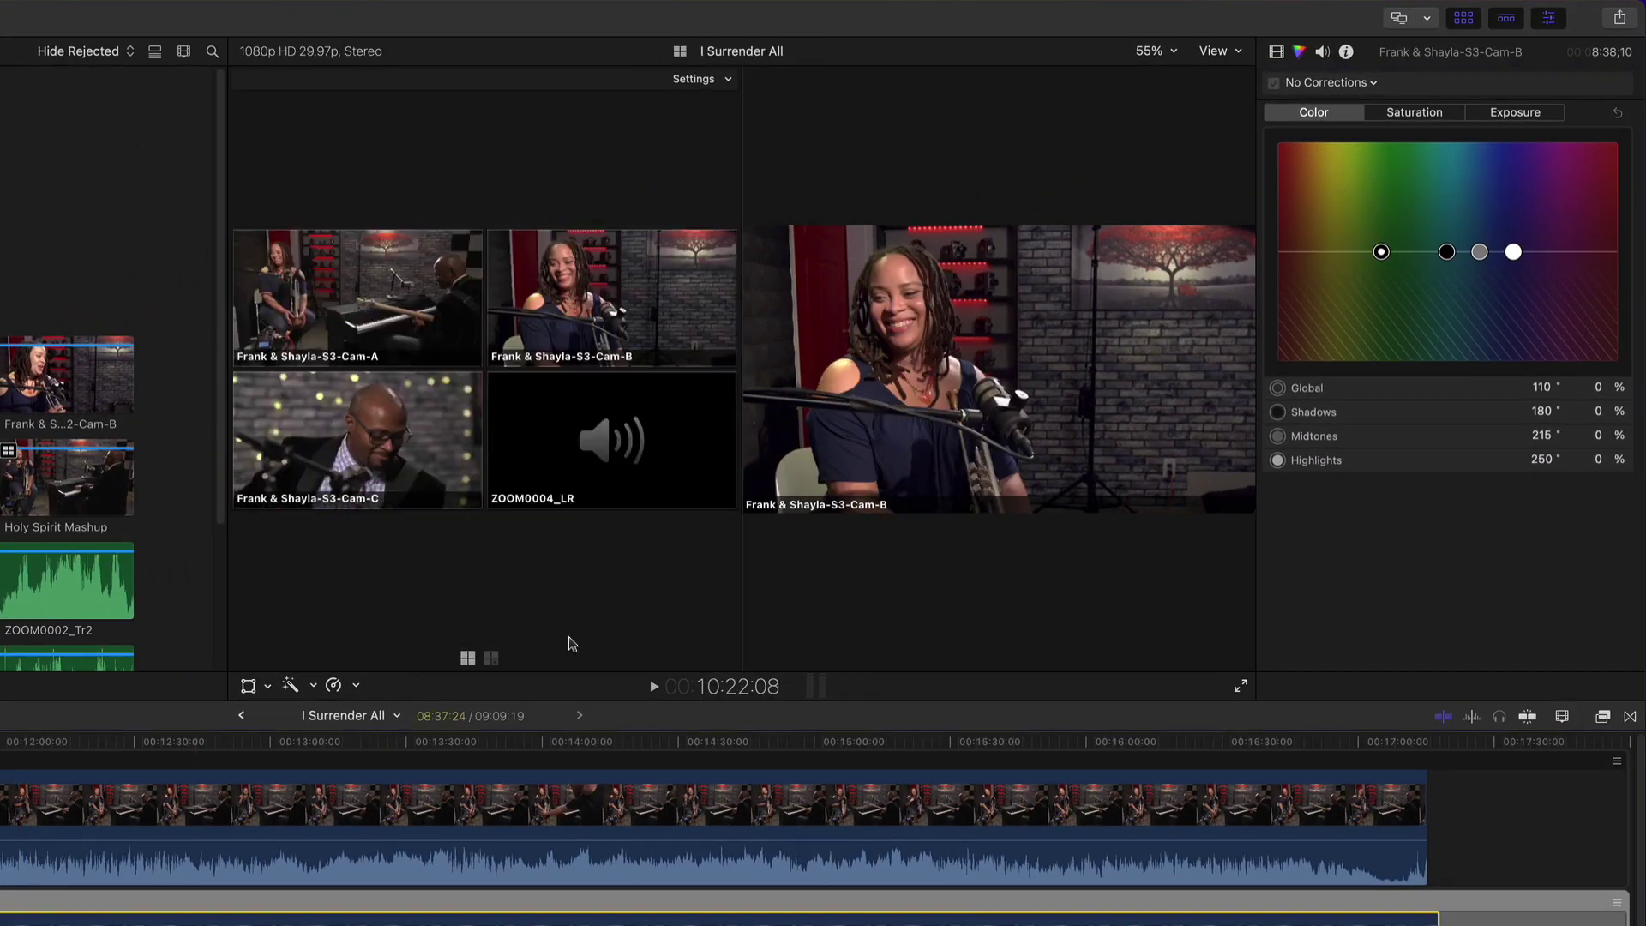
Add a Color Wheels correction to Cam-B and toggle it off and on to compare.
{"action": "left_click", "coordinate": [1364, 85]}
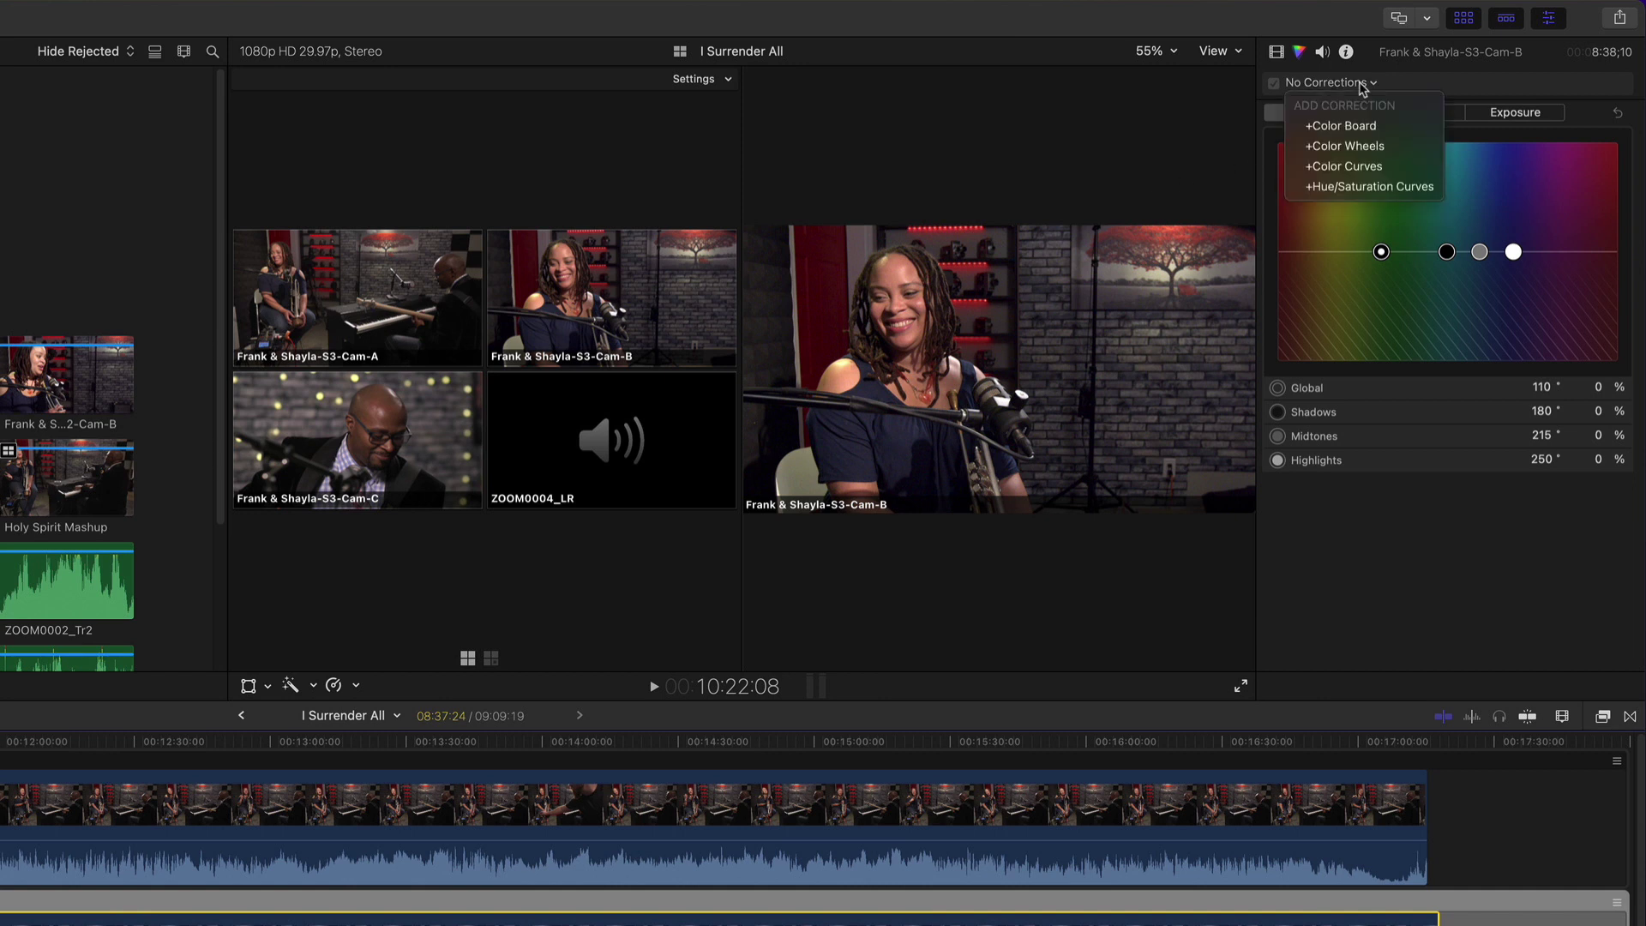
{"action": "left_click", "coordinate": [1361, 151]}
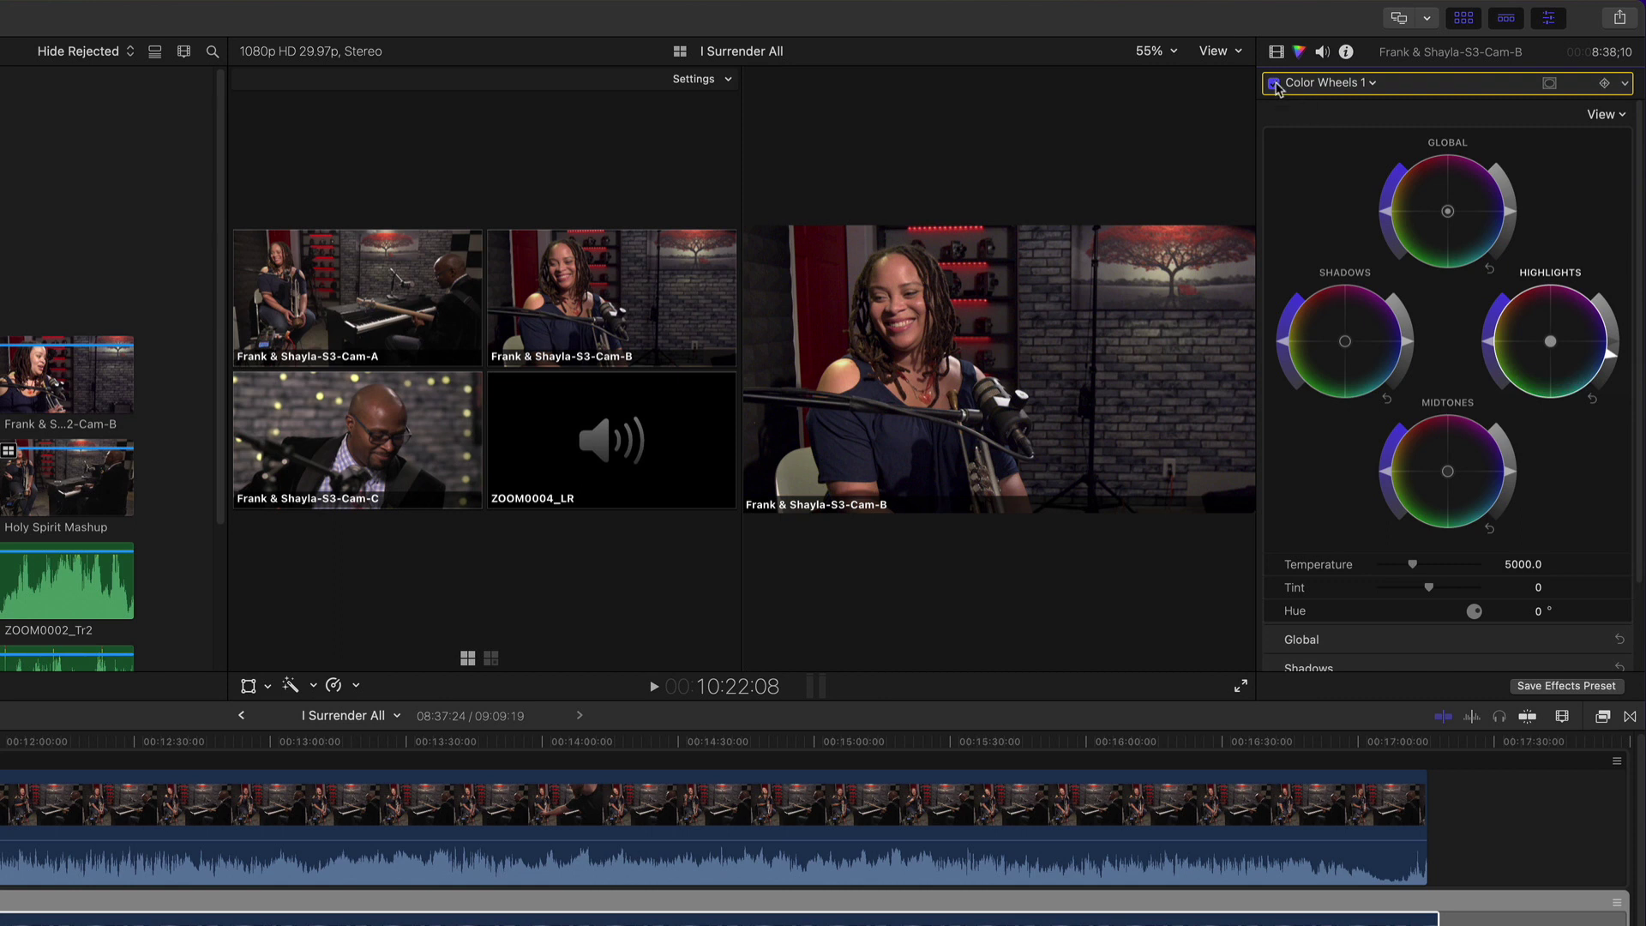
{"action": "left_click", "coordinate": [1275, 83]}
{"action": "left_click", "coordinate": [1275, 84]}
{"action": "left_click", "coordinate": [1240, 51]}
Hide the angle grid and save the current Cam-B frame in the Comparison Viewer.
{"action": "left_click", "coordinate": [1243, 118]}
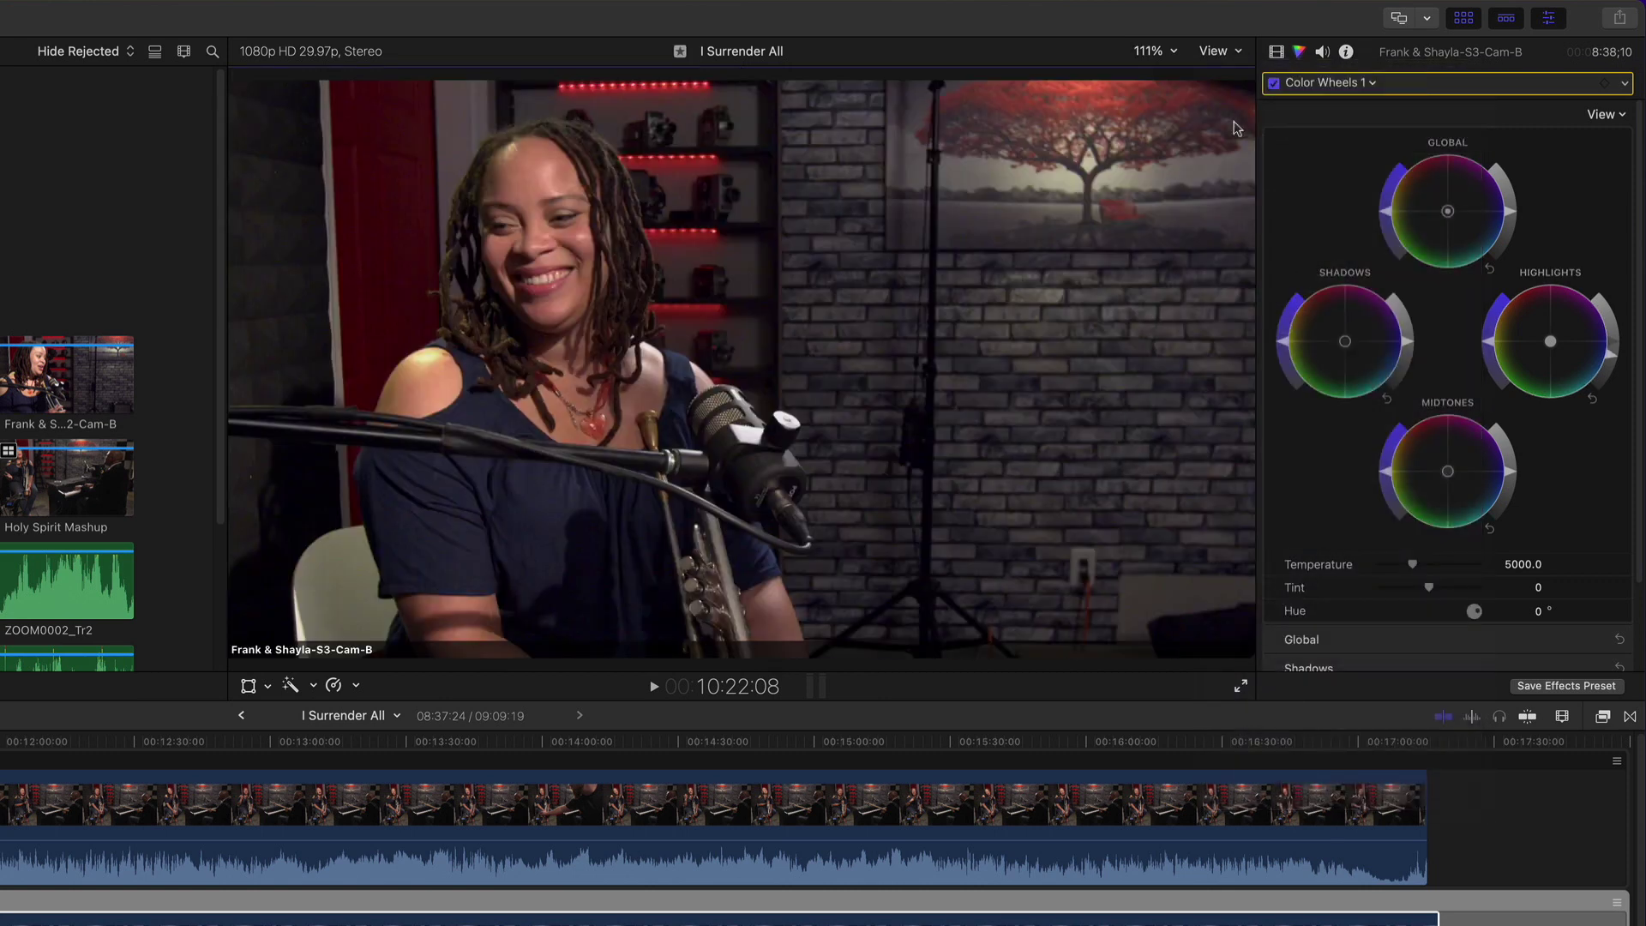
{"action": "key", "text": "ctrl+super+6"}
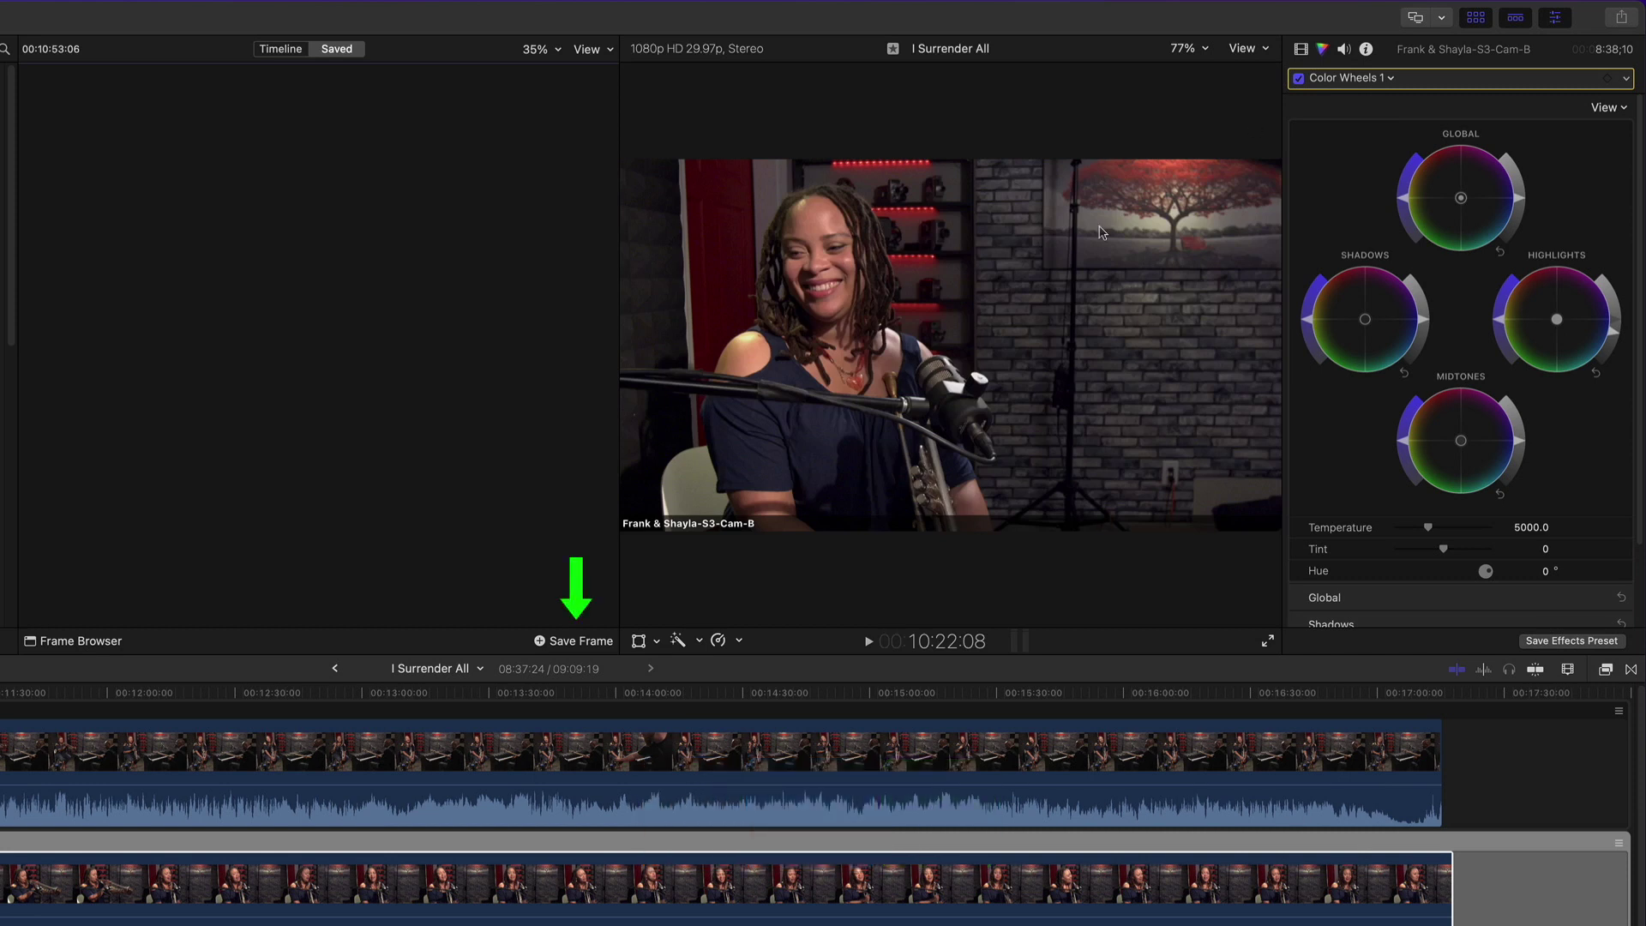
{"action": "left_click", "coordinate": [572, 641]}
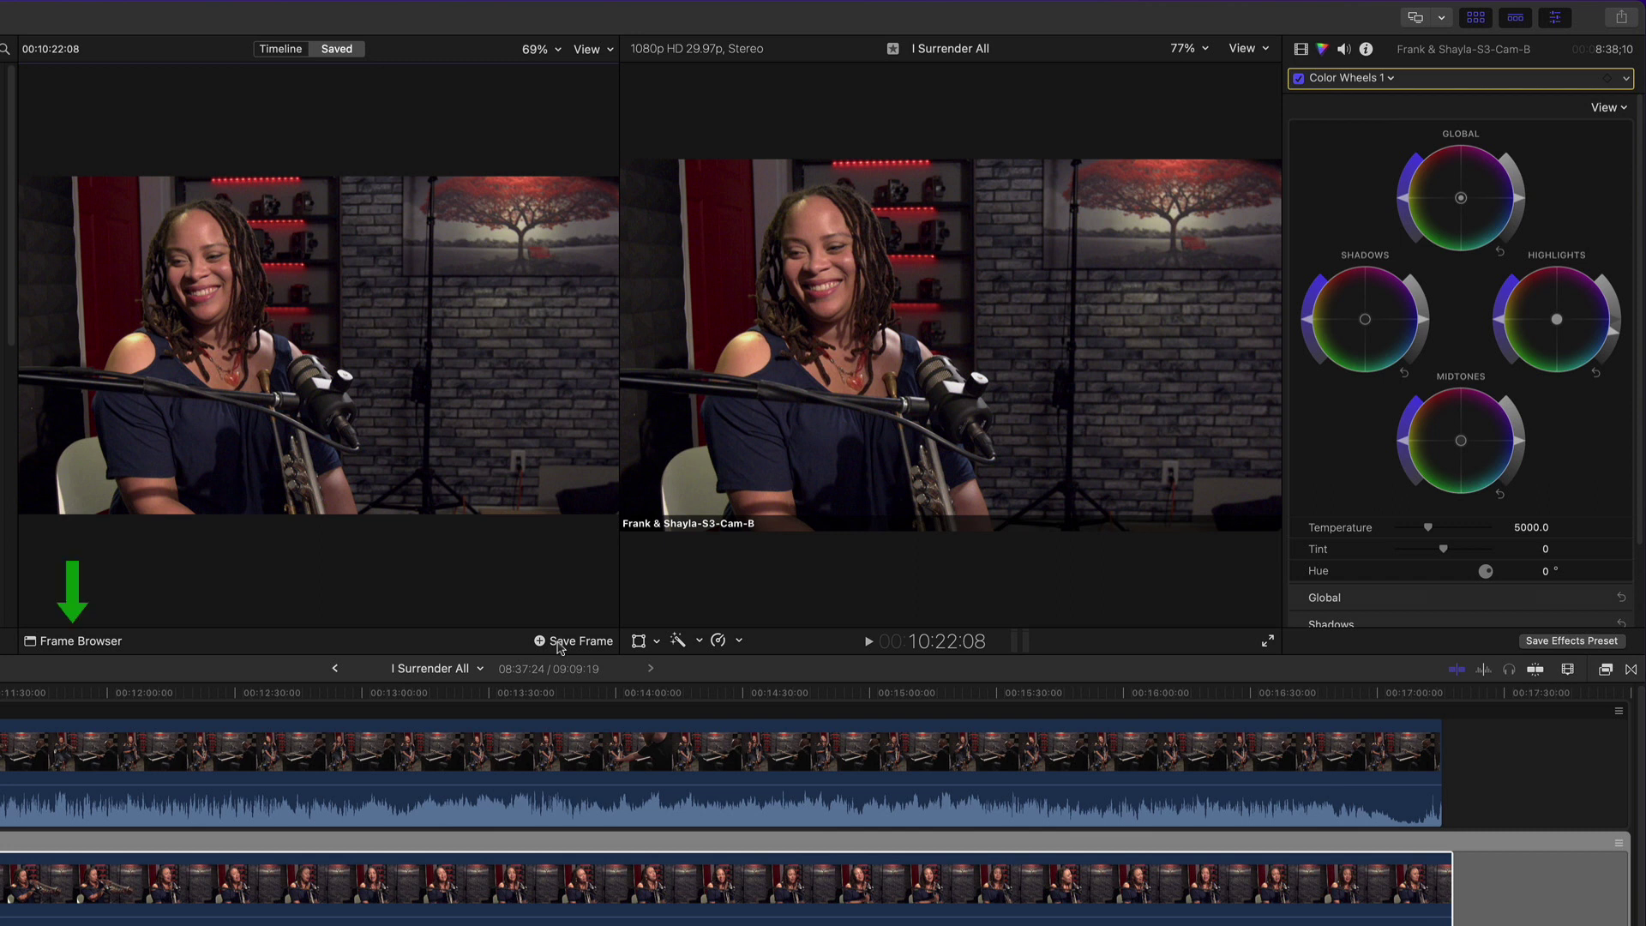
Check the saved frame in the Frame Browser and switch monitoring to the Cam-A angle.
{"action": "left_click", "coordinate": [86, 645]}
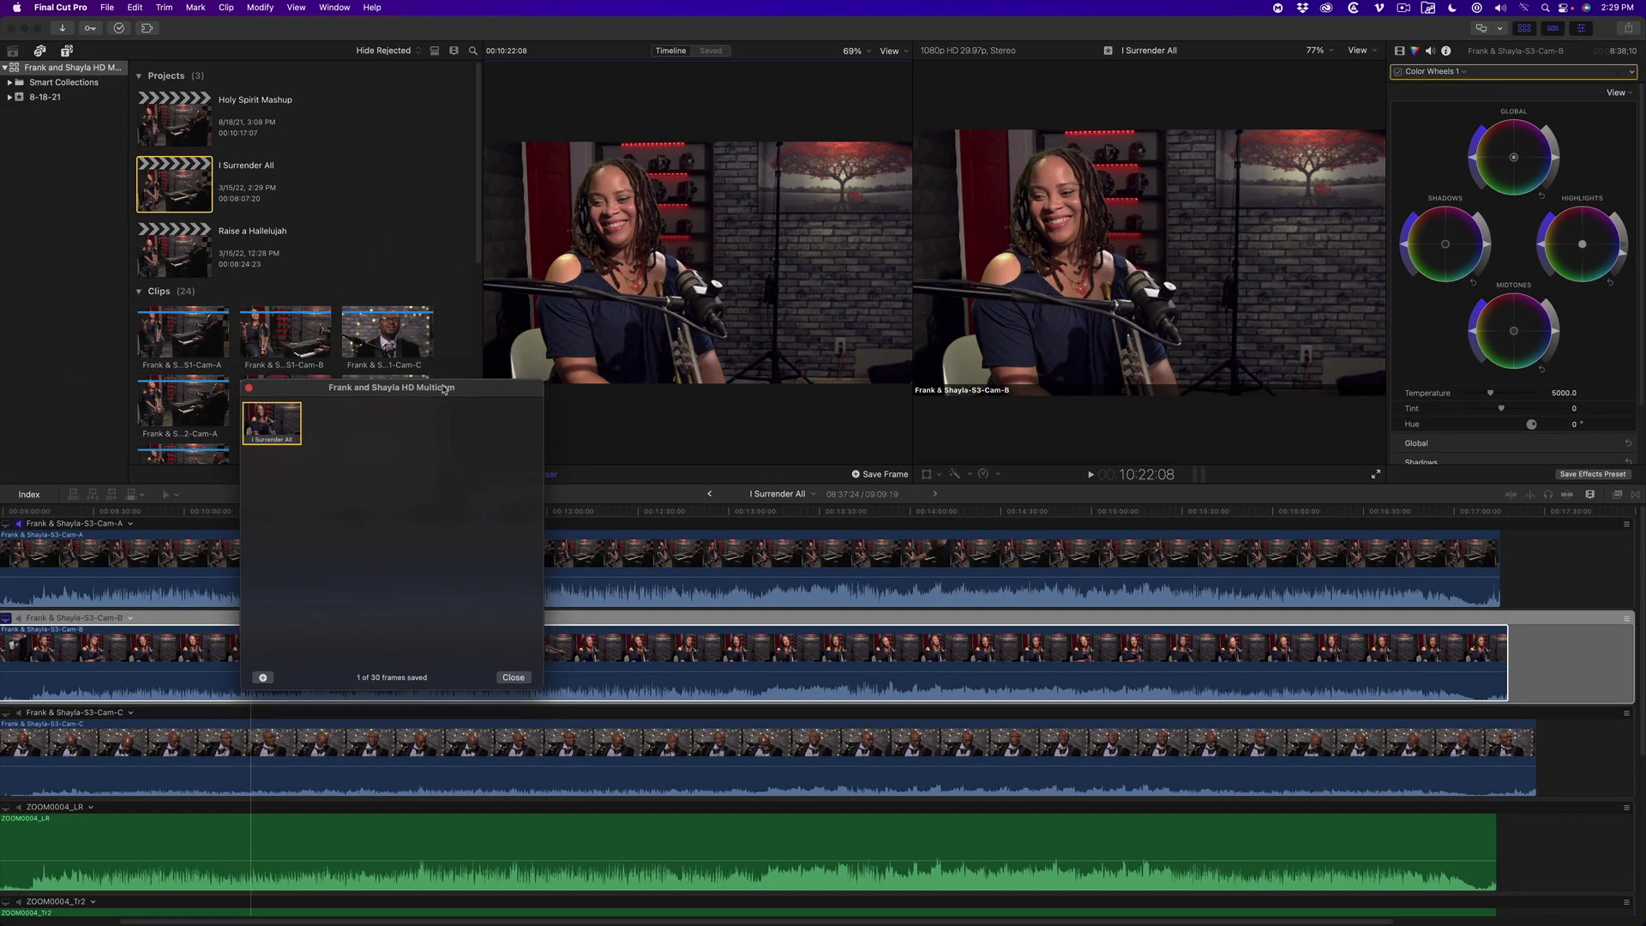
{"action": "left_click", "coordinate": [248, 388]}
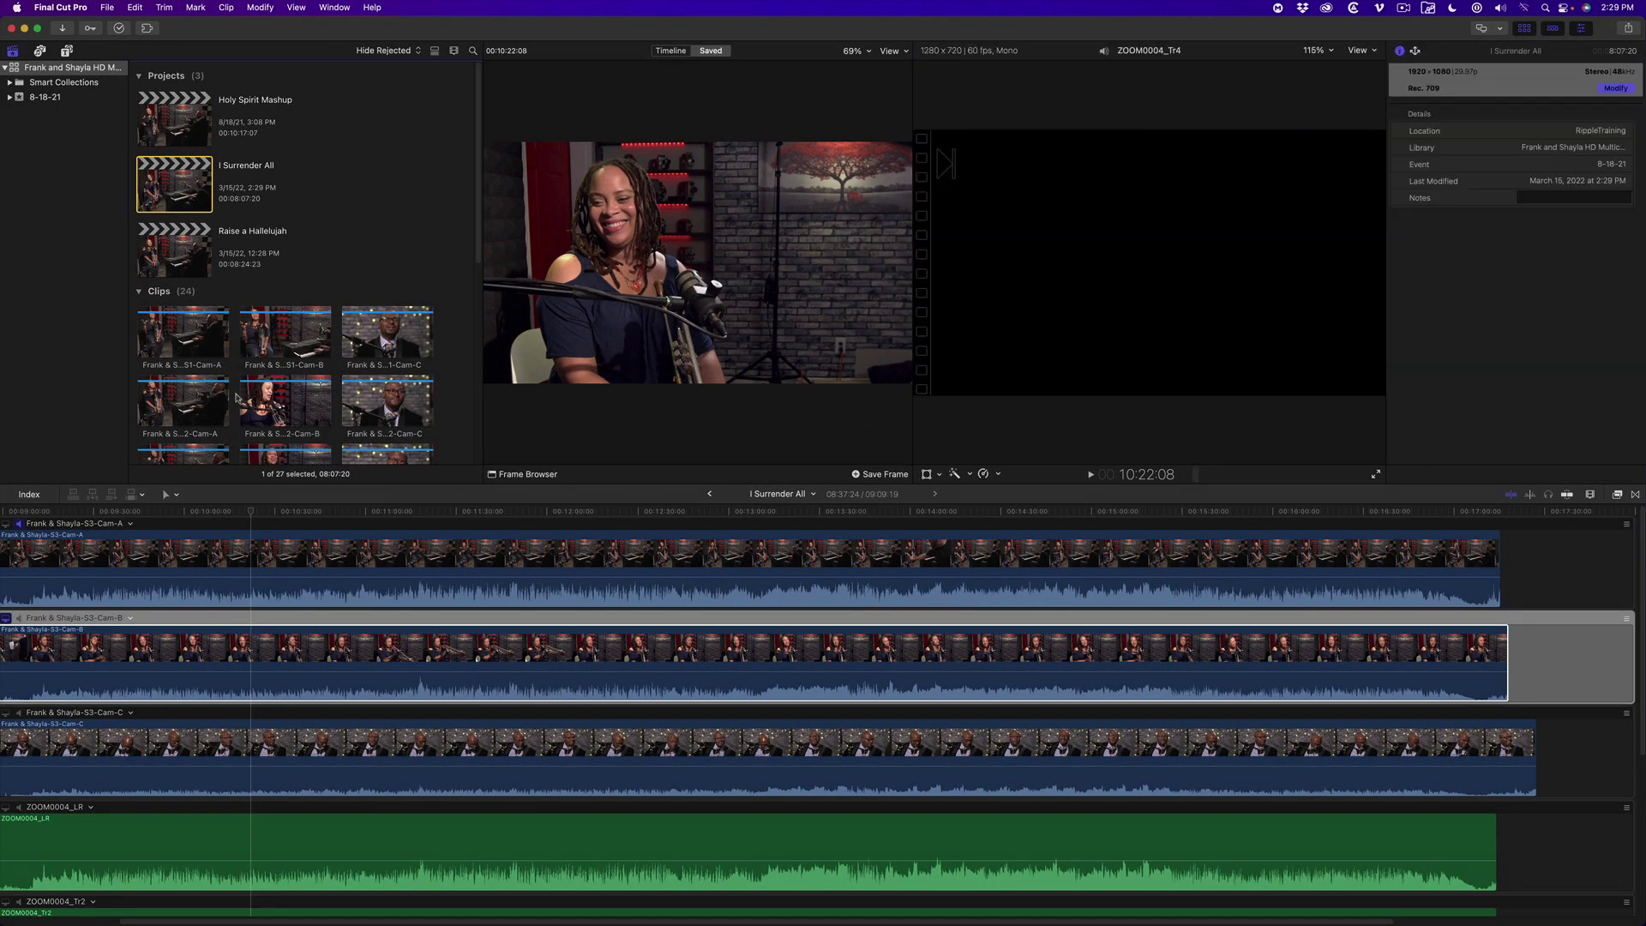
{"action": "left_click", "coordinate": [7, 524]}
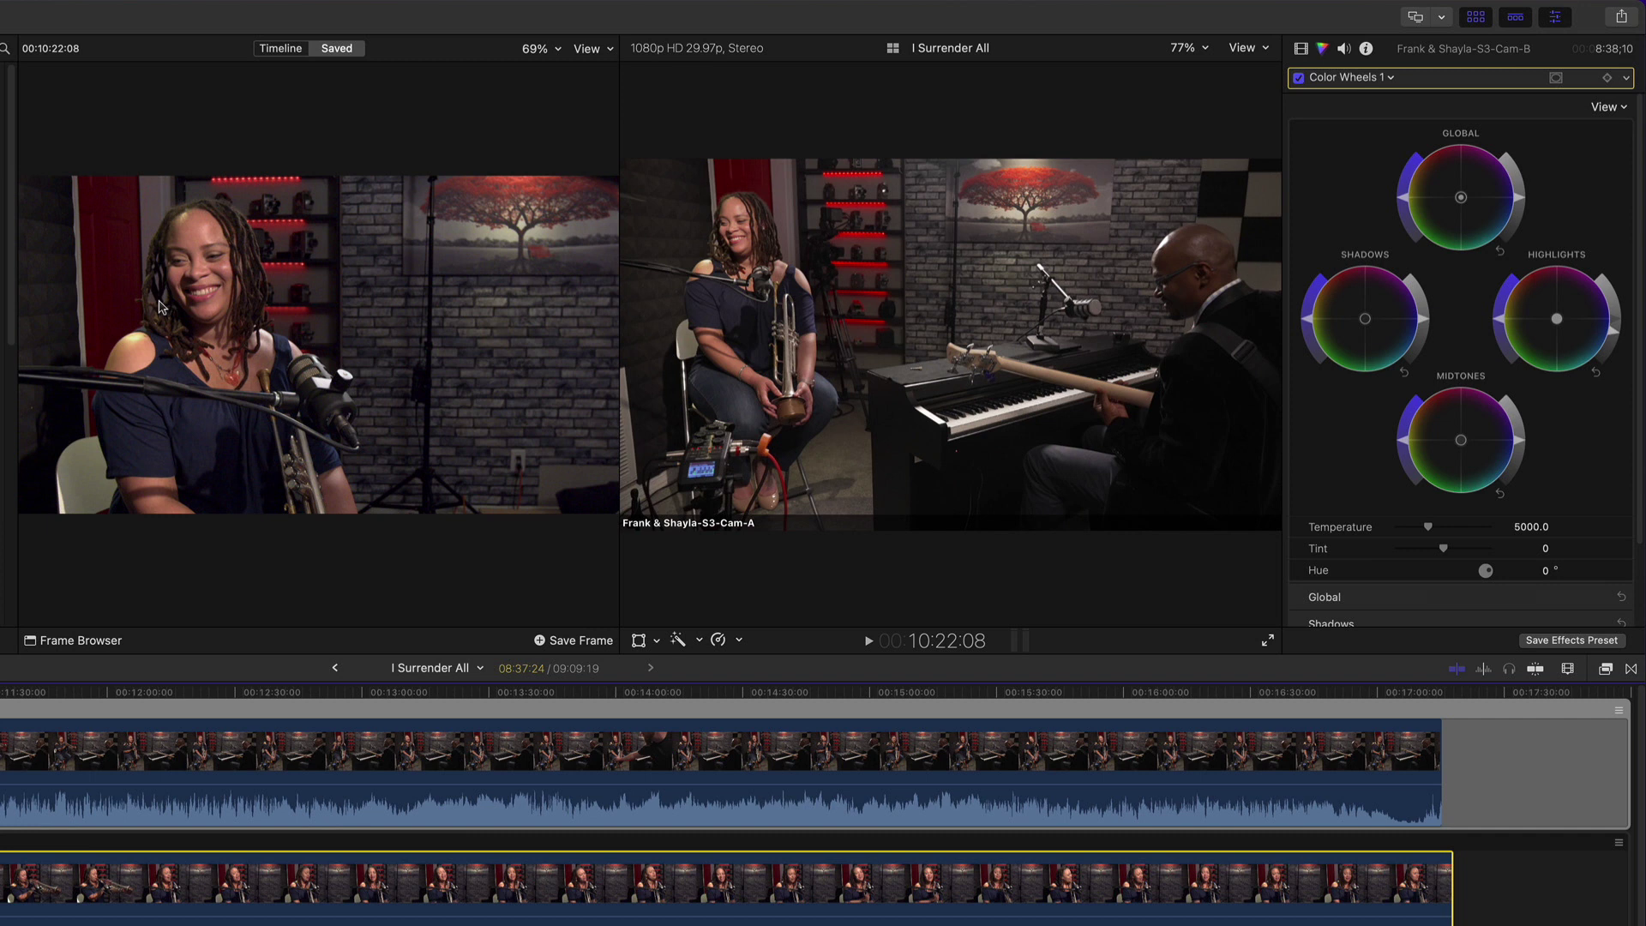
Show waveform scopes for both the reference frame and the main viewer, and hide the browser.
{"action": "left_click", "coordinate": [346, 136]}
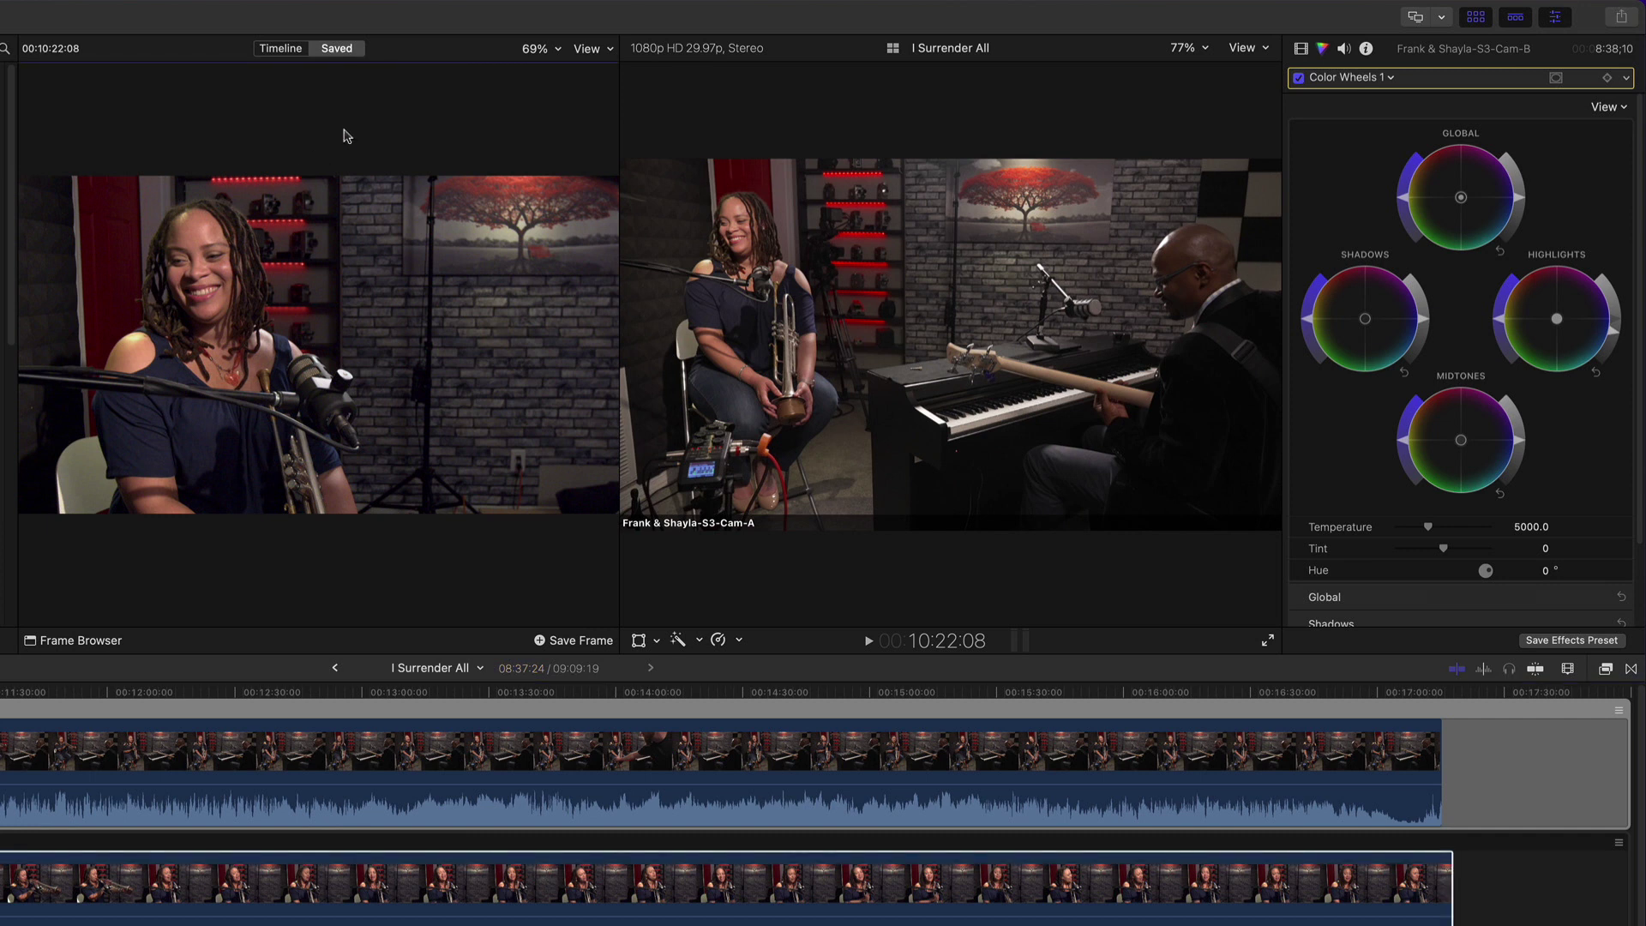
{"action": "key", "text": "super+7"}
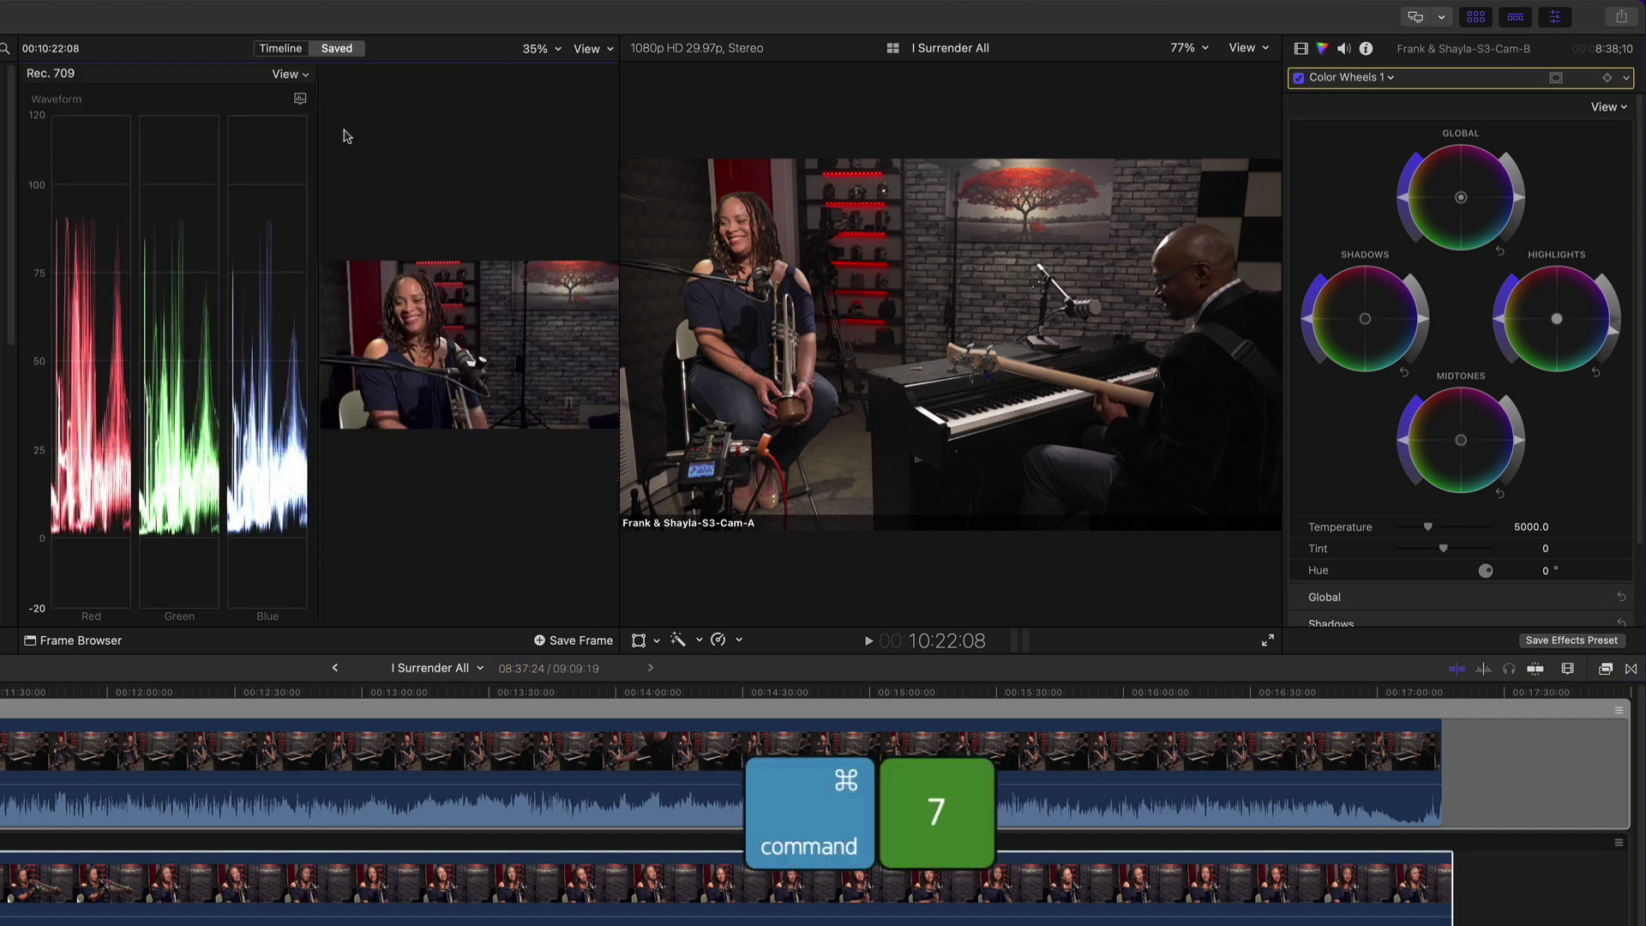
{"action": "left_click", "coordinate": [813, 116]}
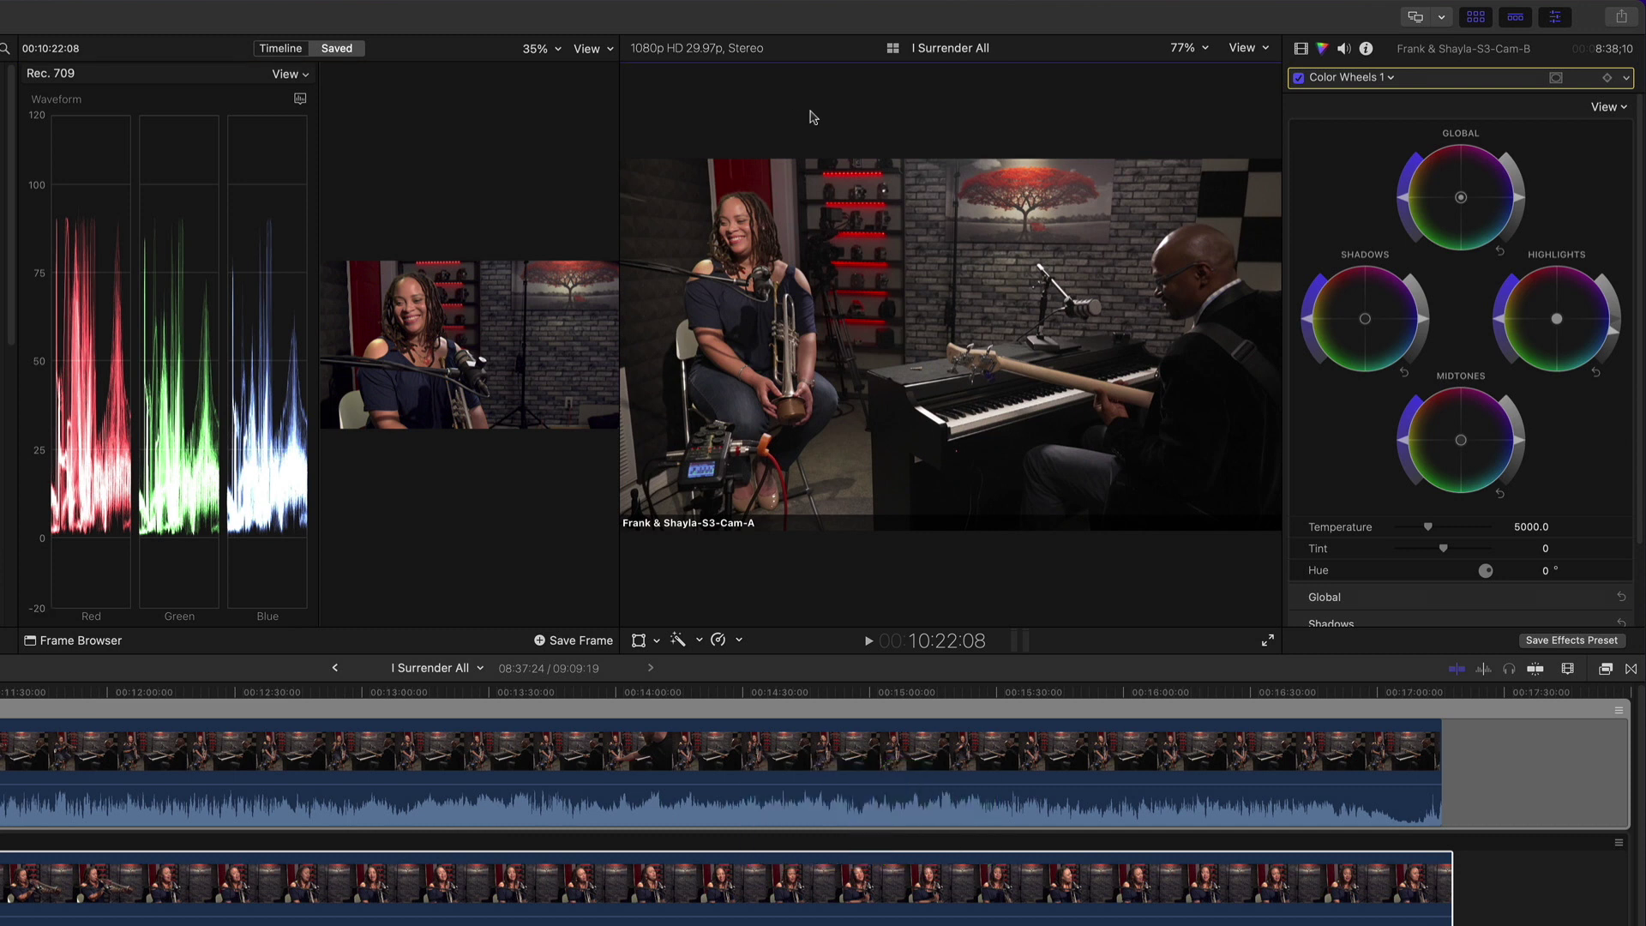
{"action": "key", "text": "super+7"}
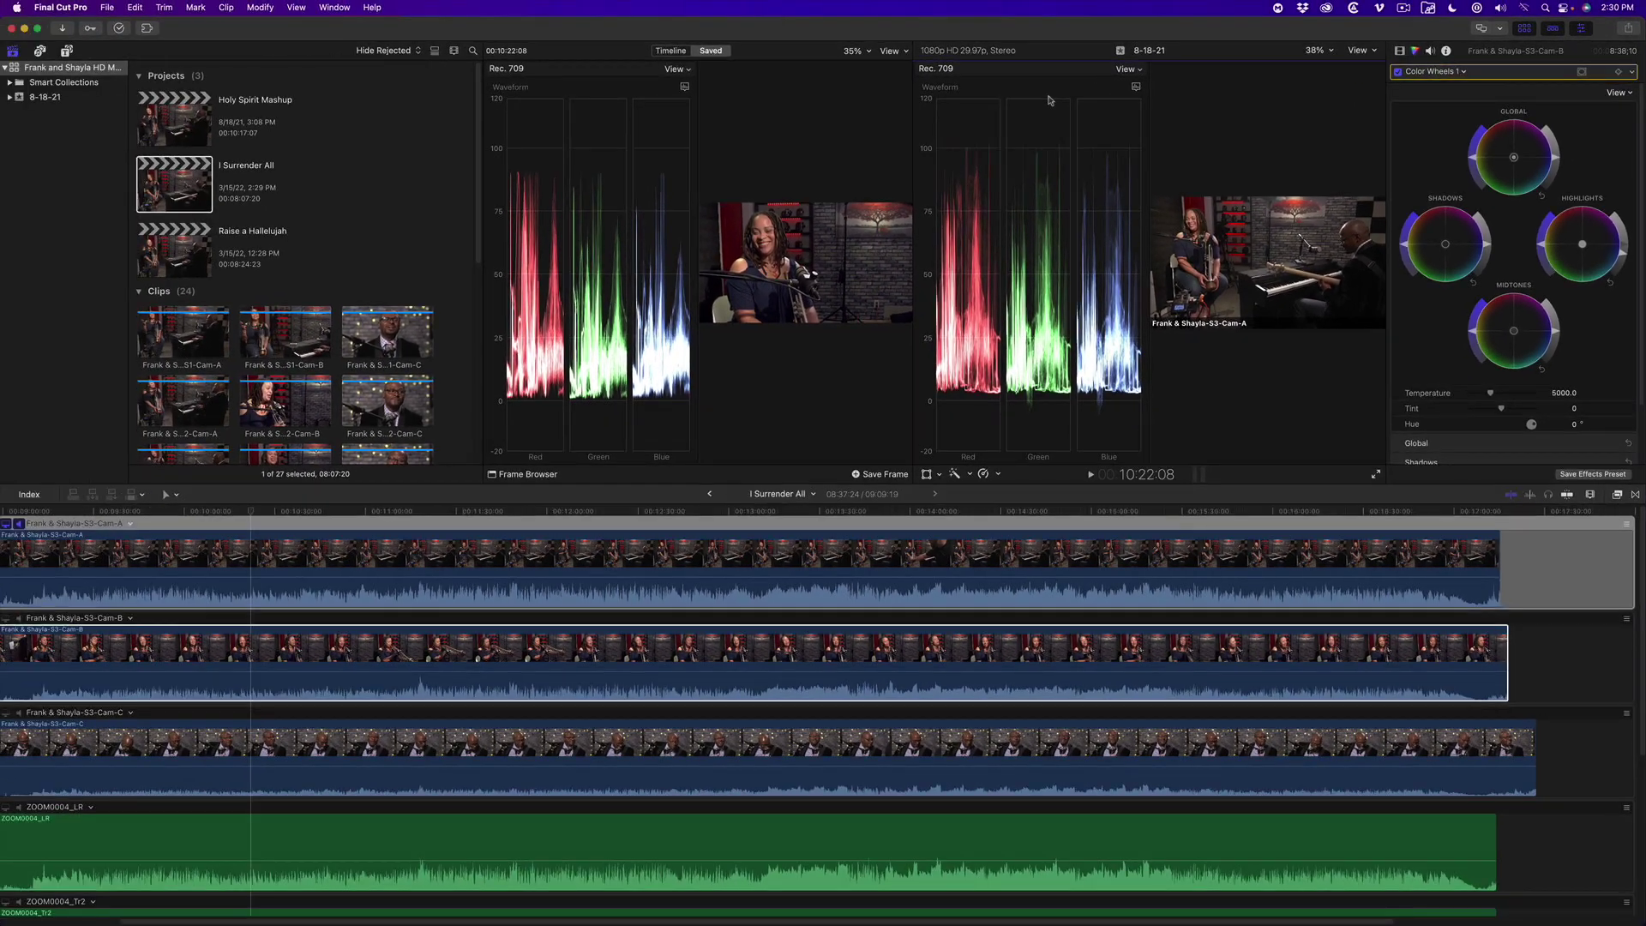
{"action": "key", "text": "super+ctrl+1"}
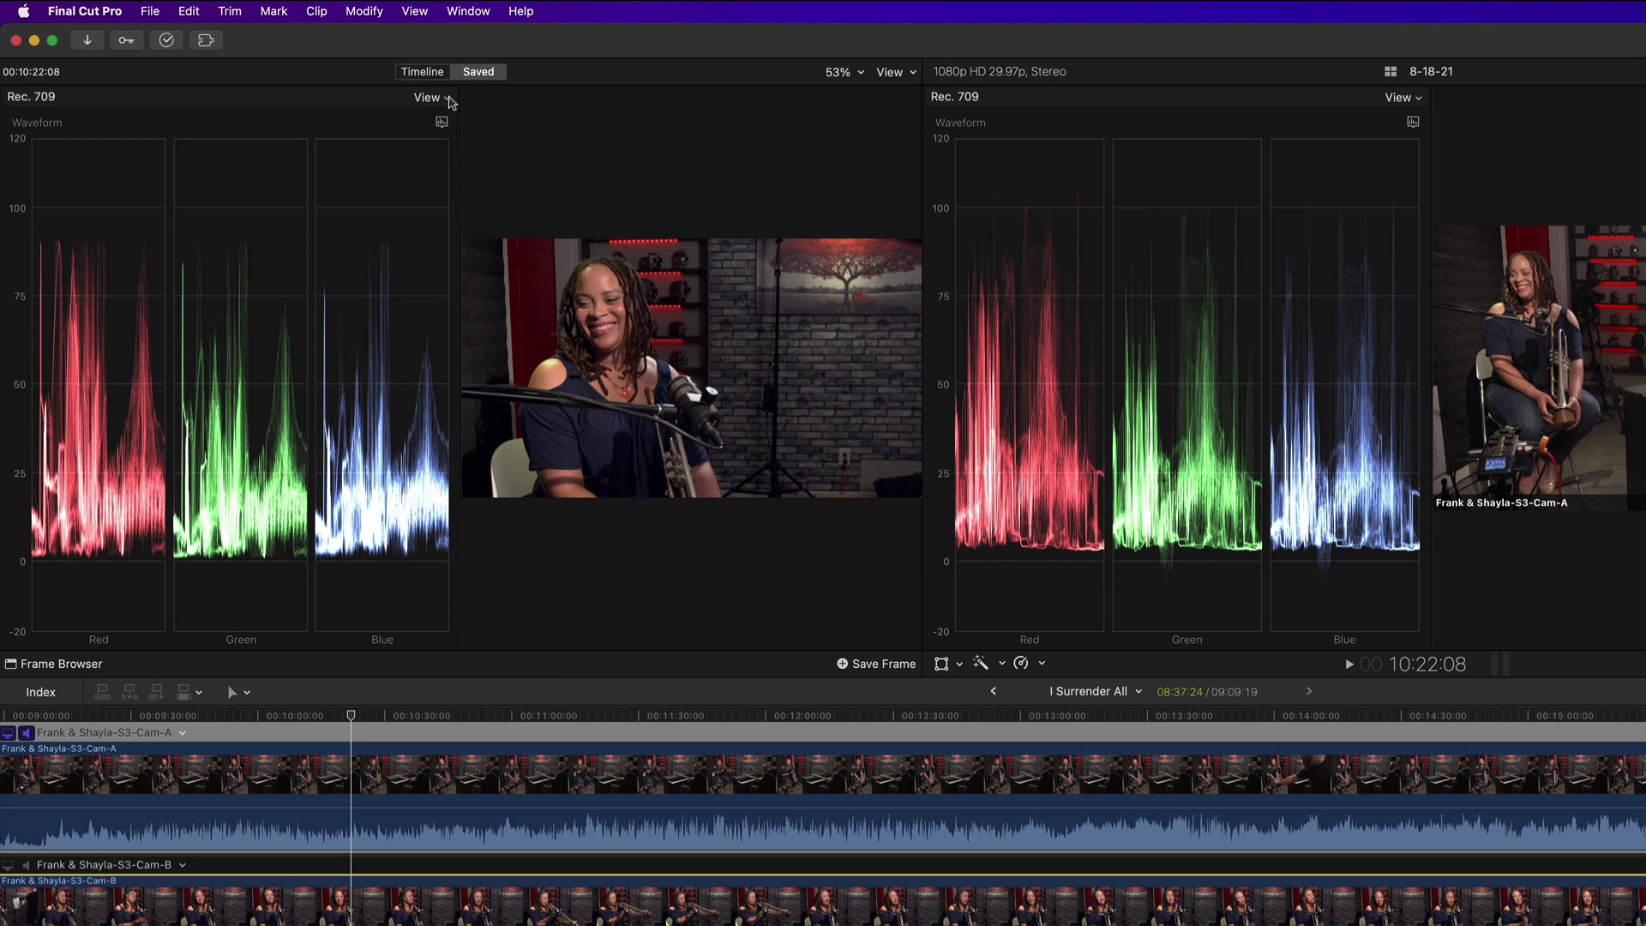
Set both scopes to Vertical Layout and drag the timeline divider down to enlarge the viewers.
{"action": "left_click", "coordinate": [397, 87]}
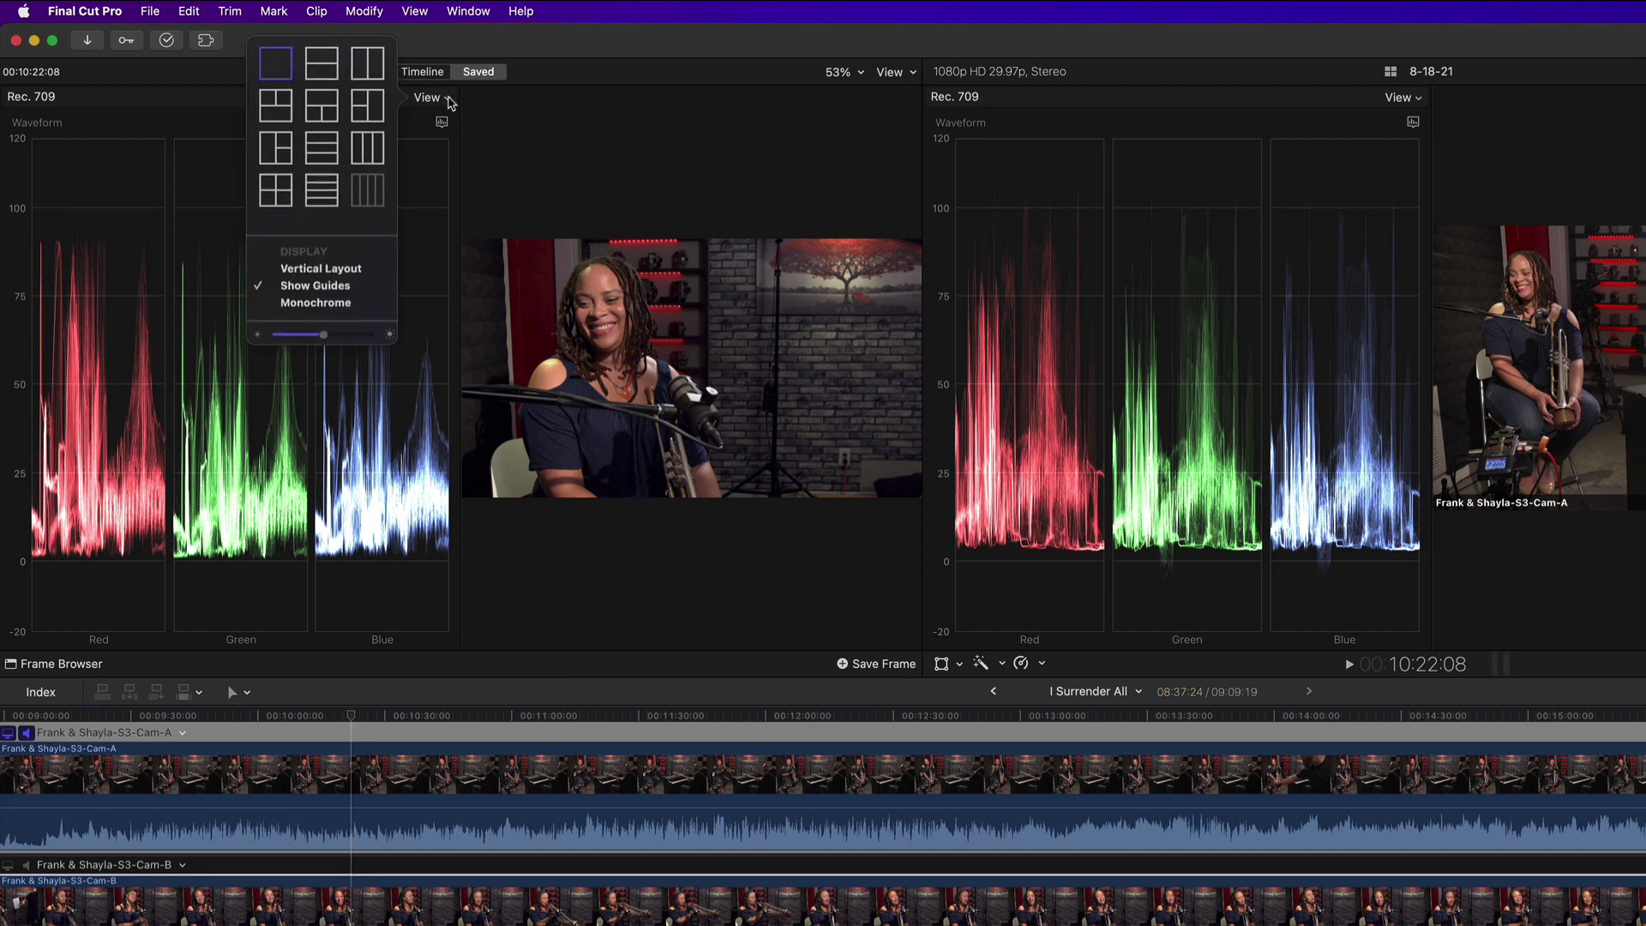
{"action": "left_click", "coordinate": [344, 269]}
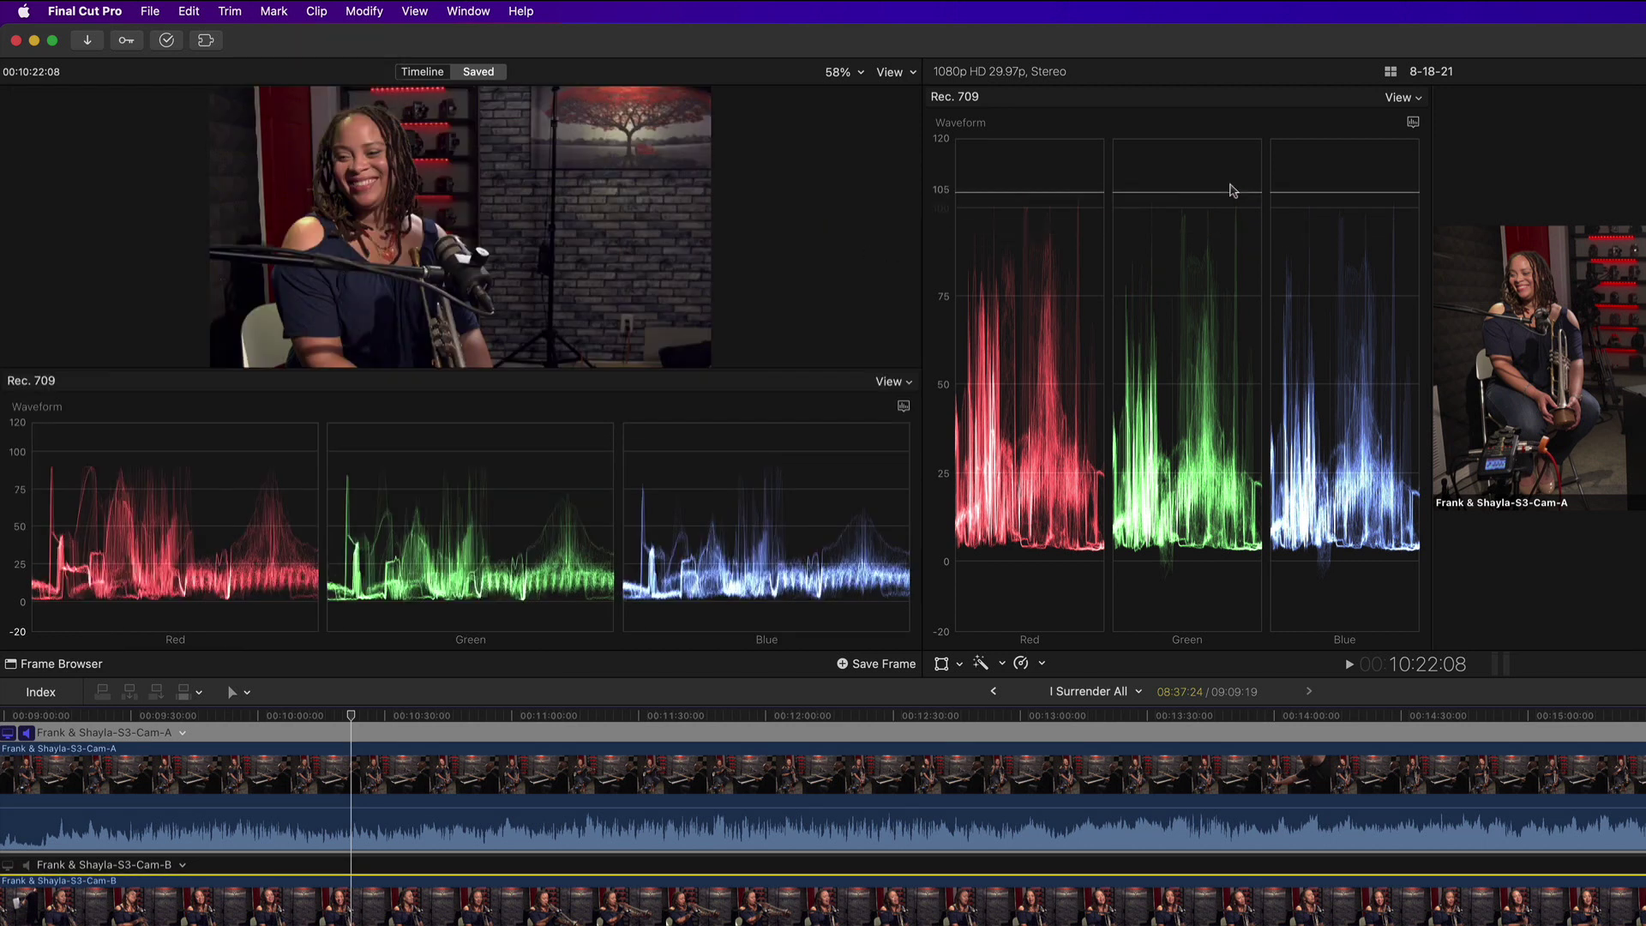
{"action": "left_click", "coordinate": [1418, 101]}
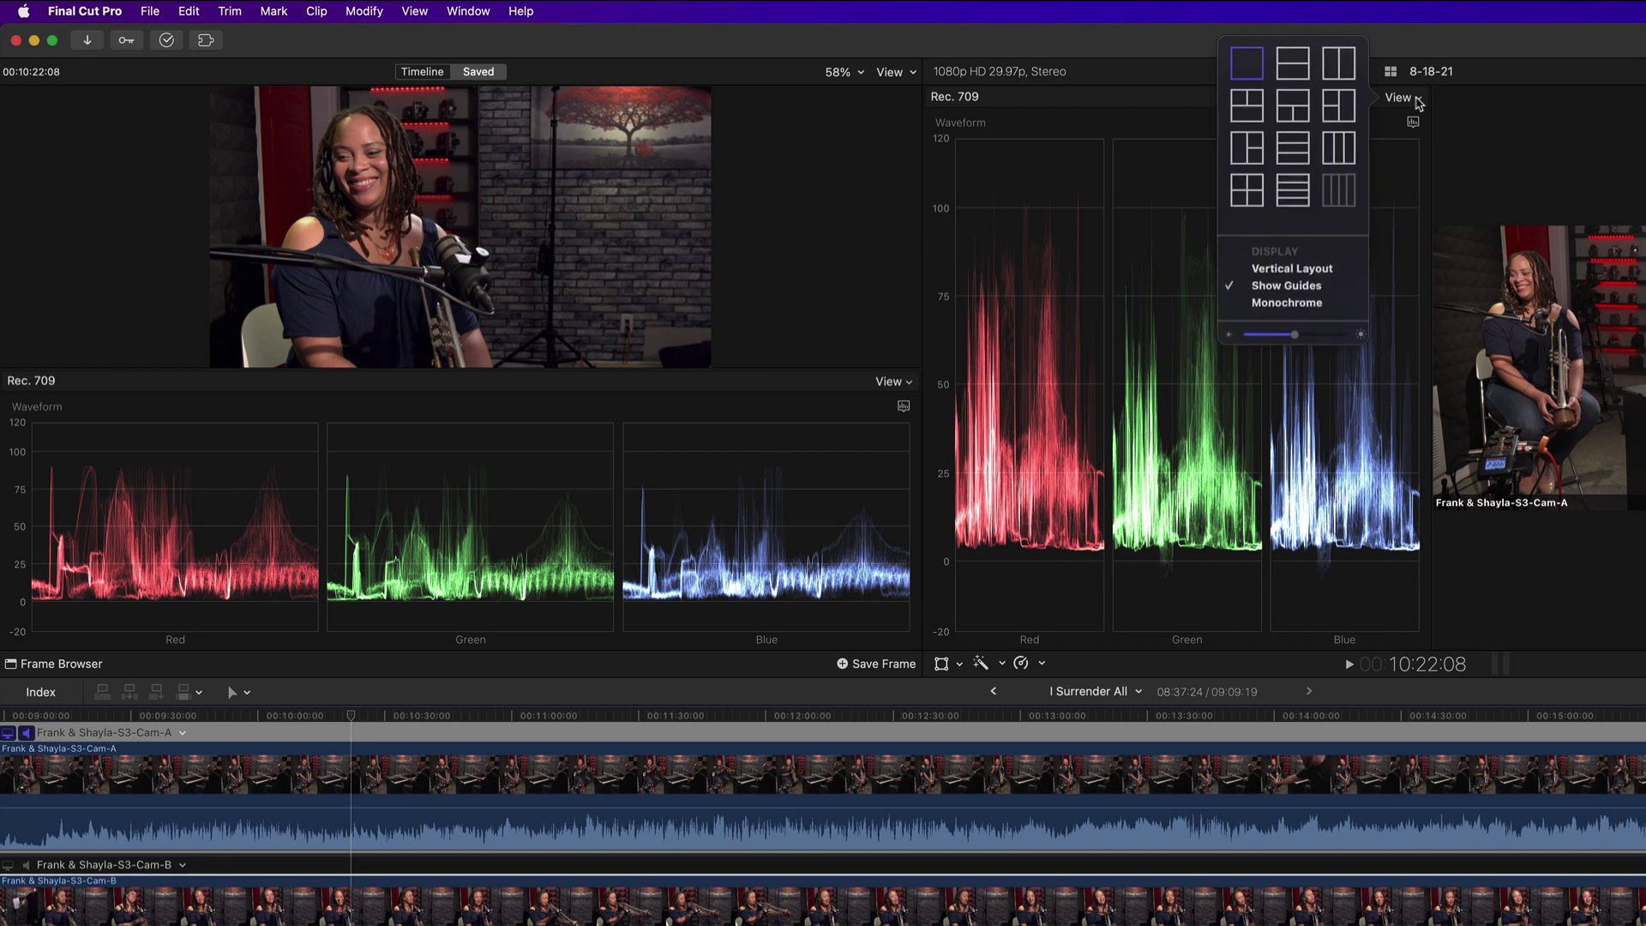
{"action": "left_click", "coordinate": [1296, 268]}
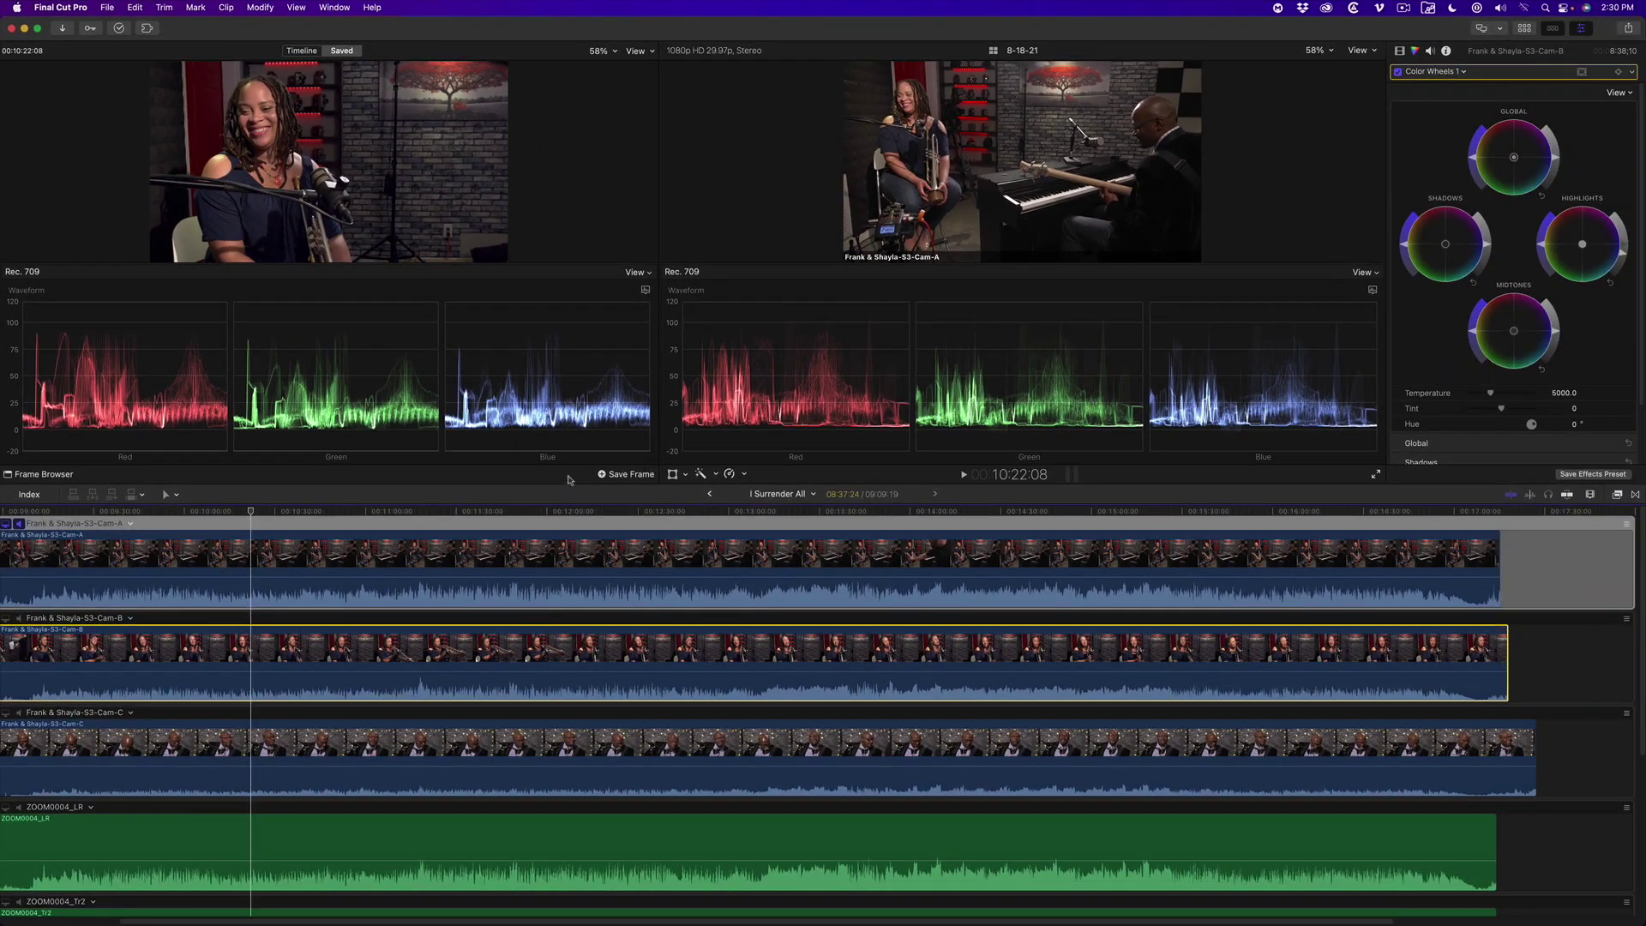
{"action": "left_click_drag", "start_coordinate": [569, 479], "coordinate": [540, 607]}
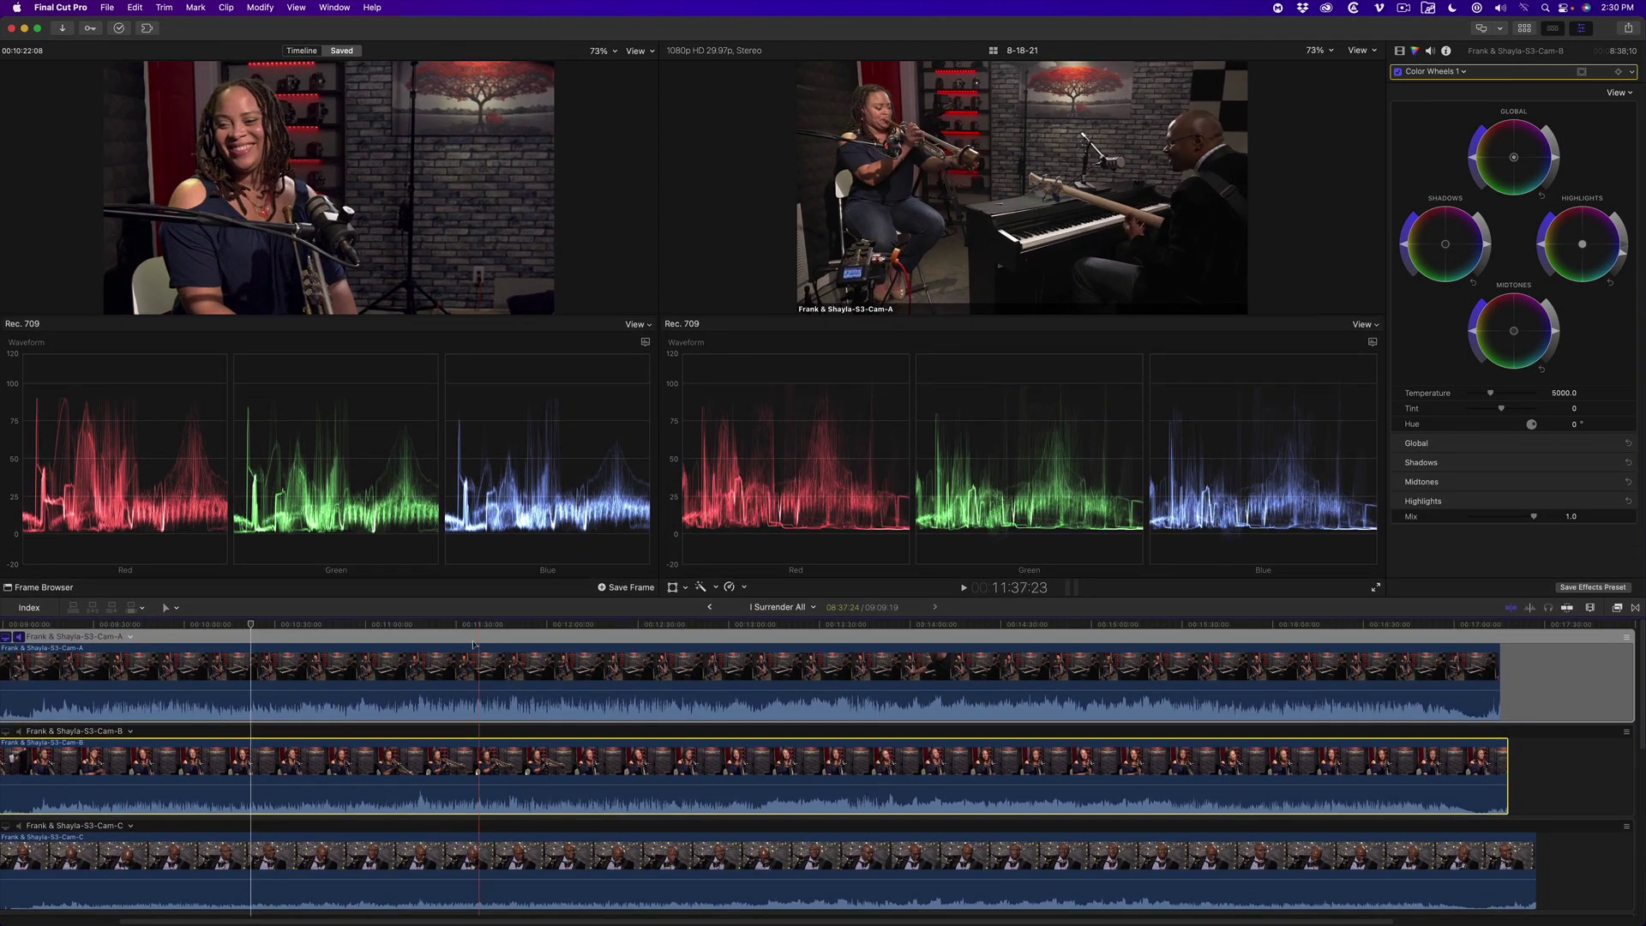
Add a Color Wheels correction to the Cam-A clip and nudge its Highlights puck slightly.
{"action": "left_click", "coordinate": [422, 664]}
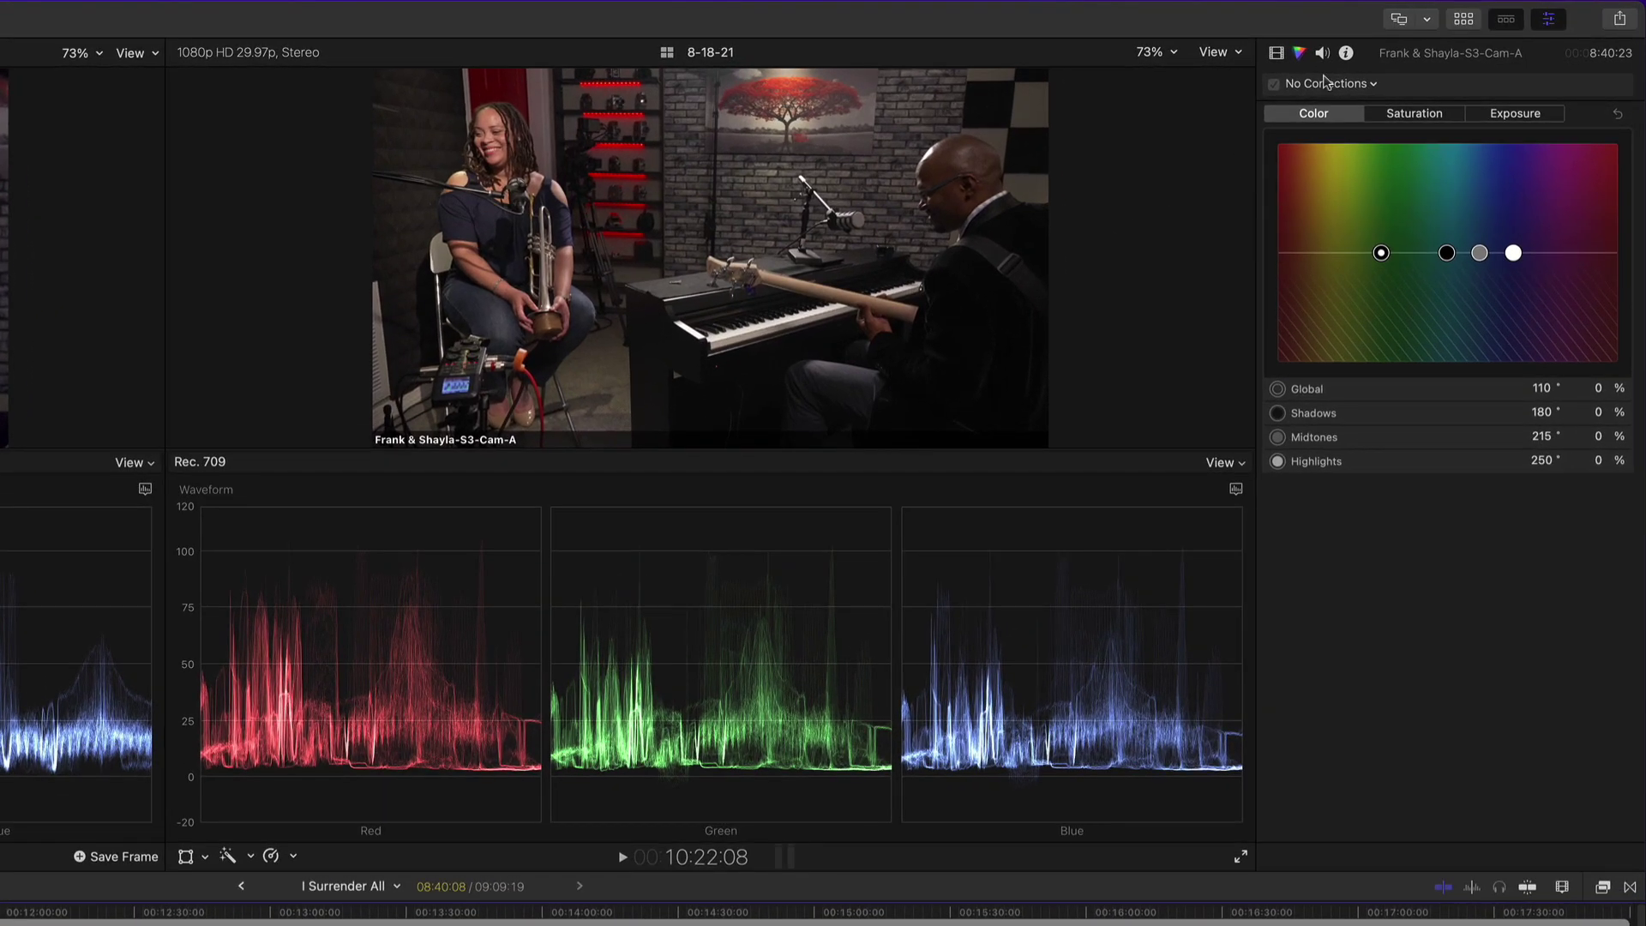
{"action": "left_click", "coordinate": [1326, 81]}
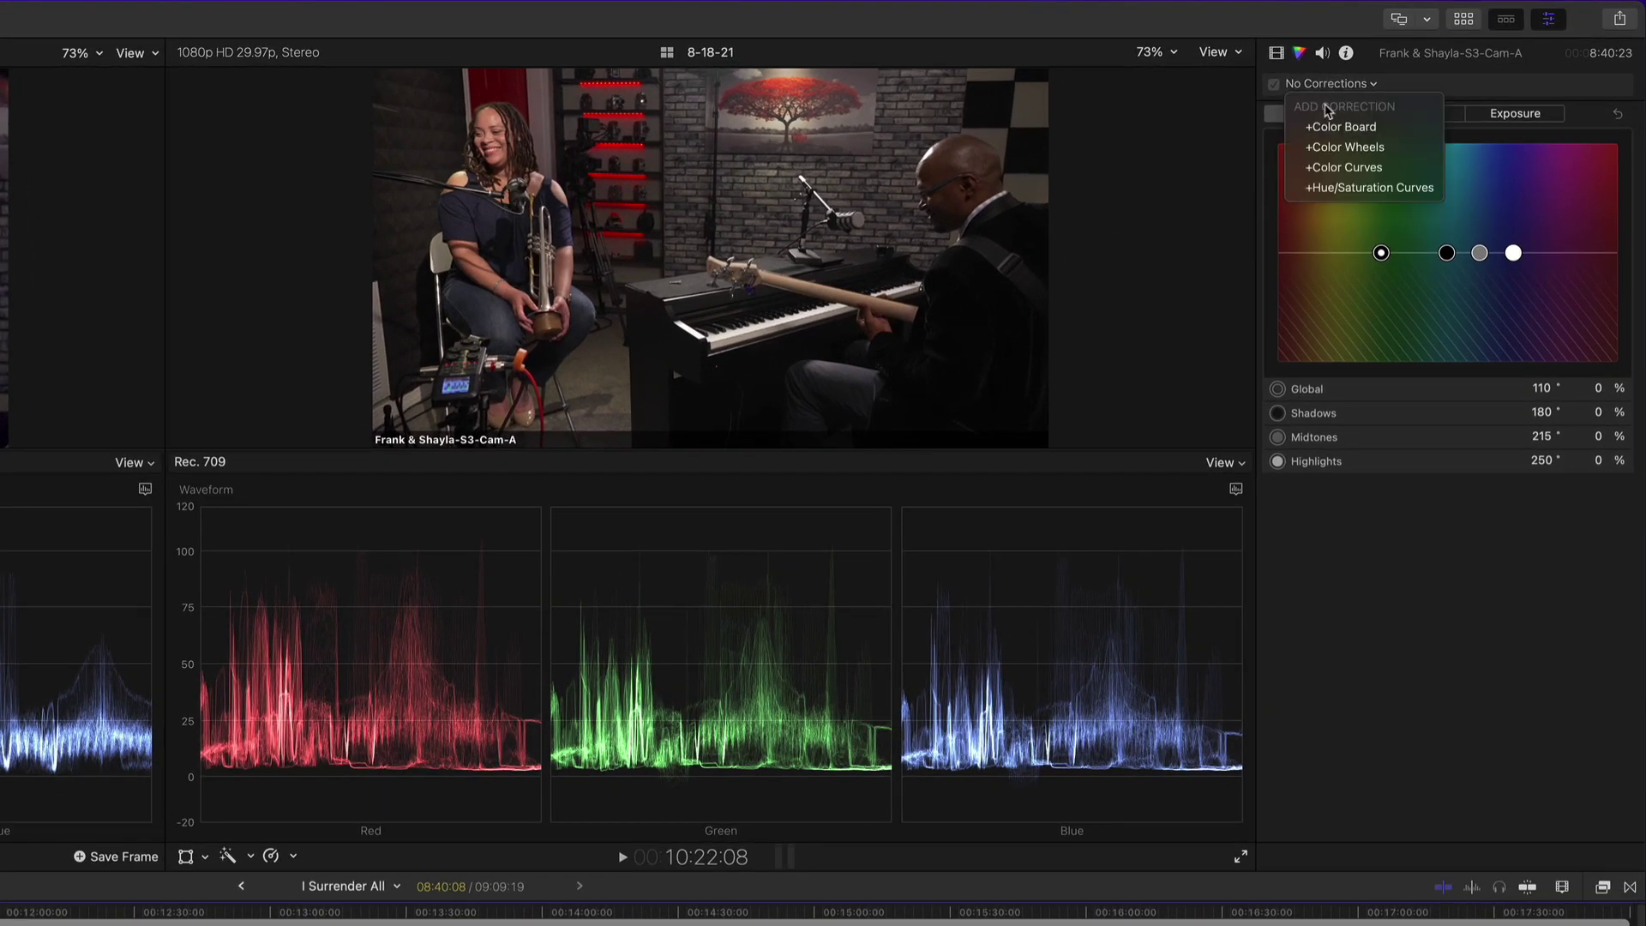
{"action": "left_click", "coordinate": [1327, 147]}
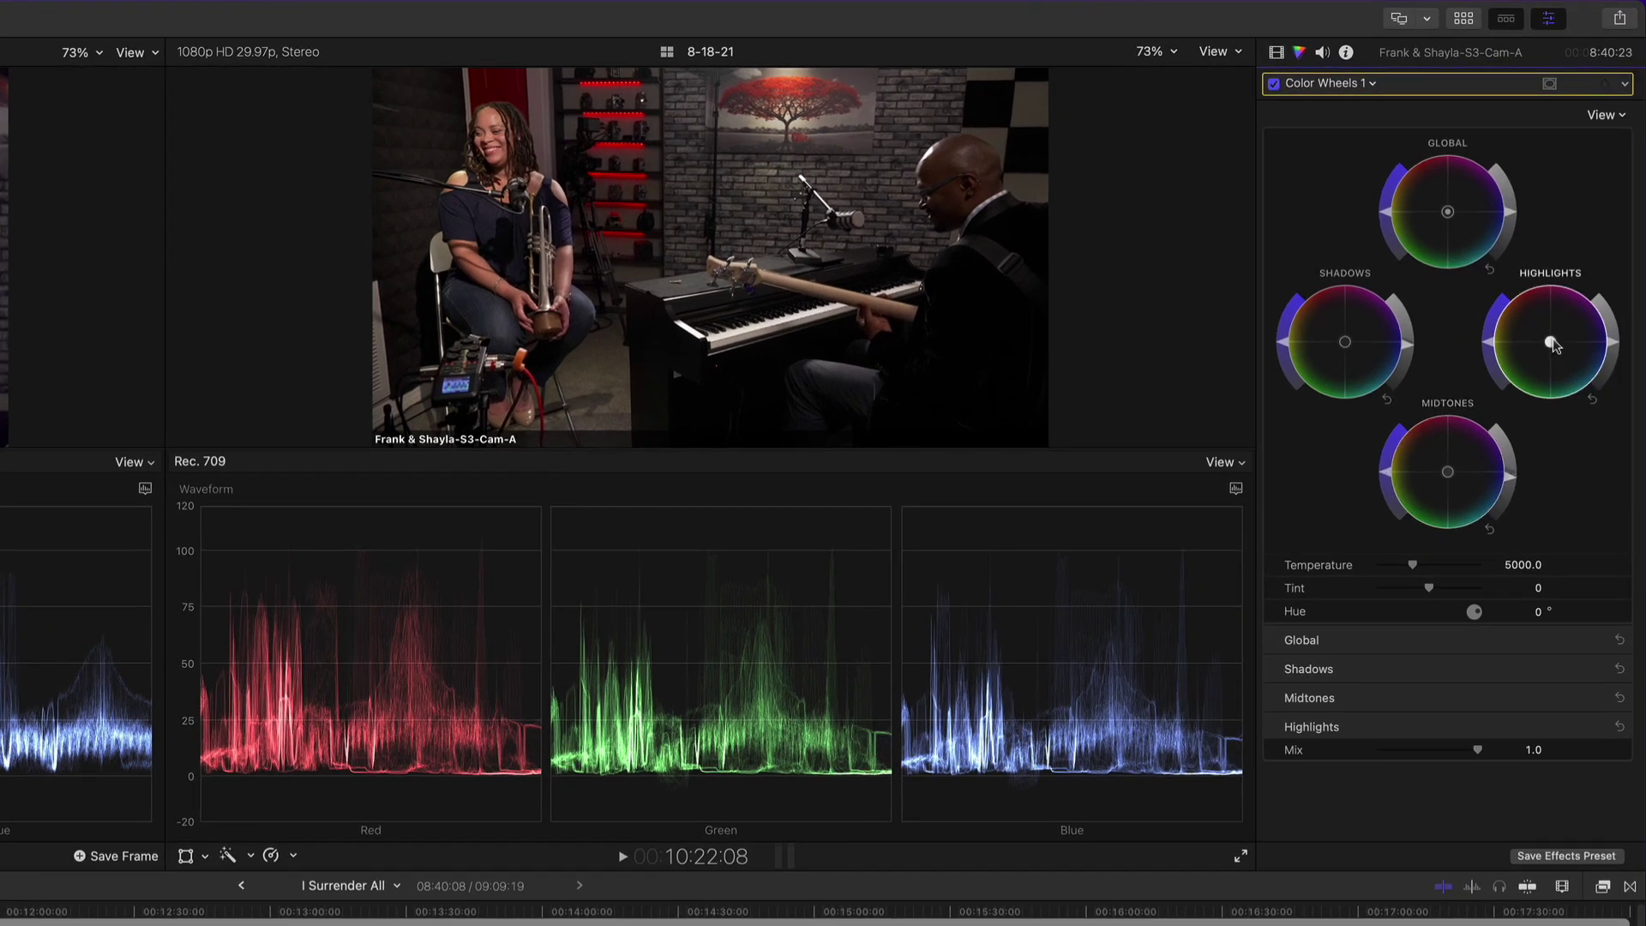
{"action": "left_click_drag", "start_coordinate": [1557, 344], "coordinate": [1567, 358]}
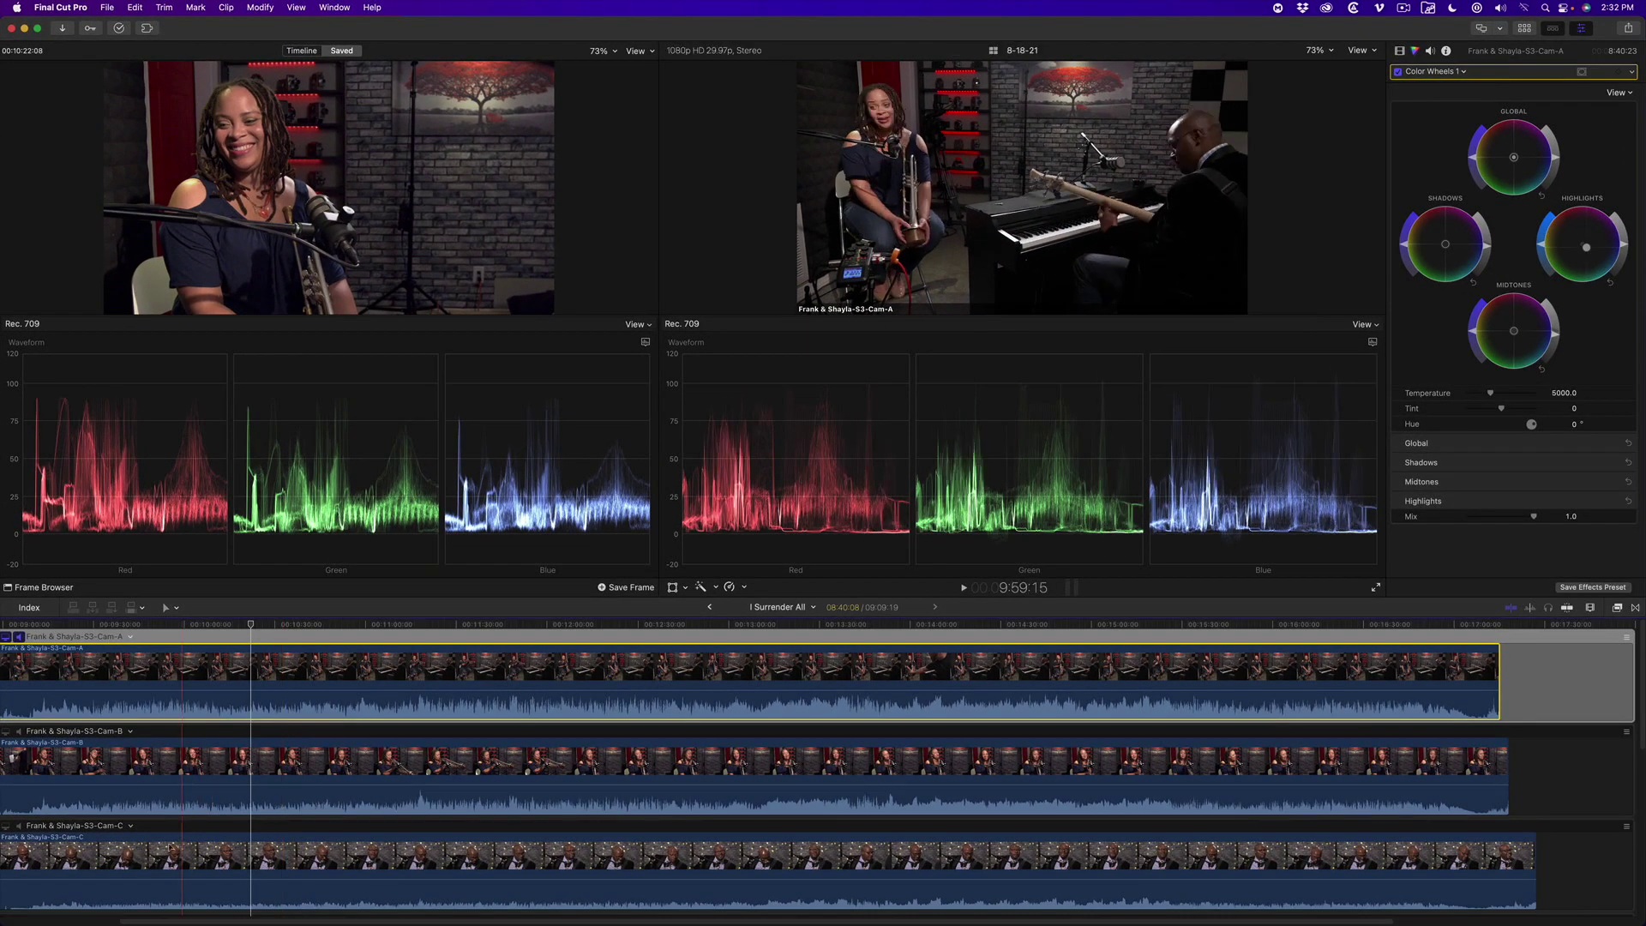
Select the Cam-C clip and give it a Color Wheels correction.
{"action": "left_click", "coordinate": [5, 828]}
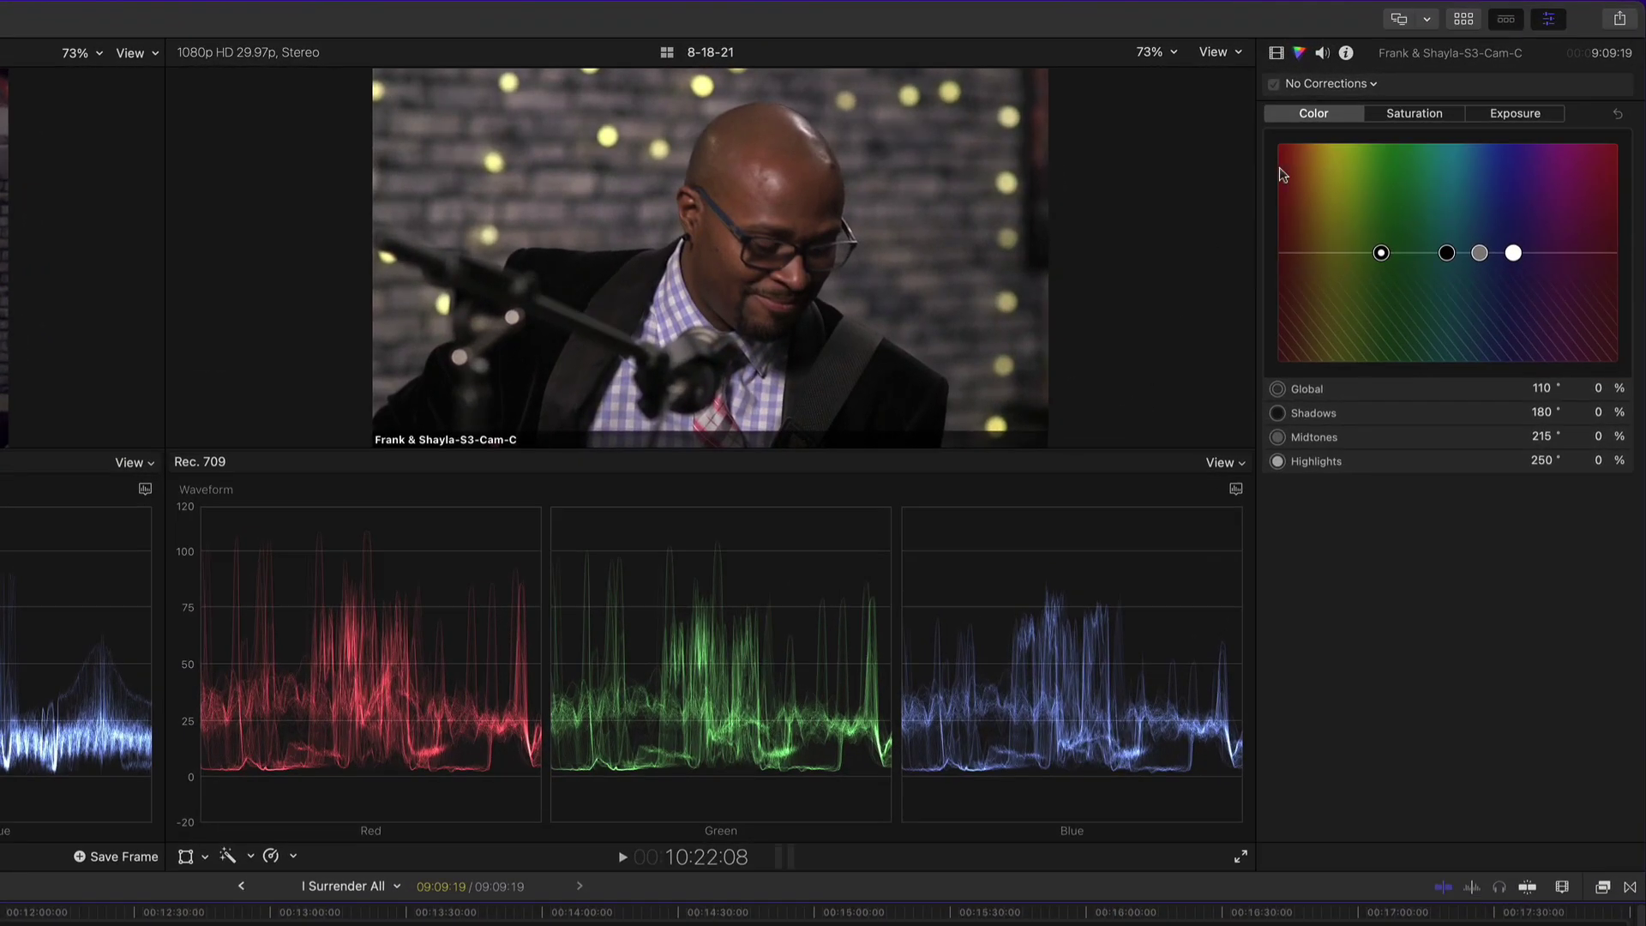
{"action": "left_click", "coordinate": [1428, 74]}
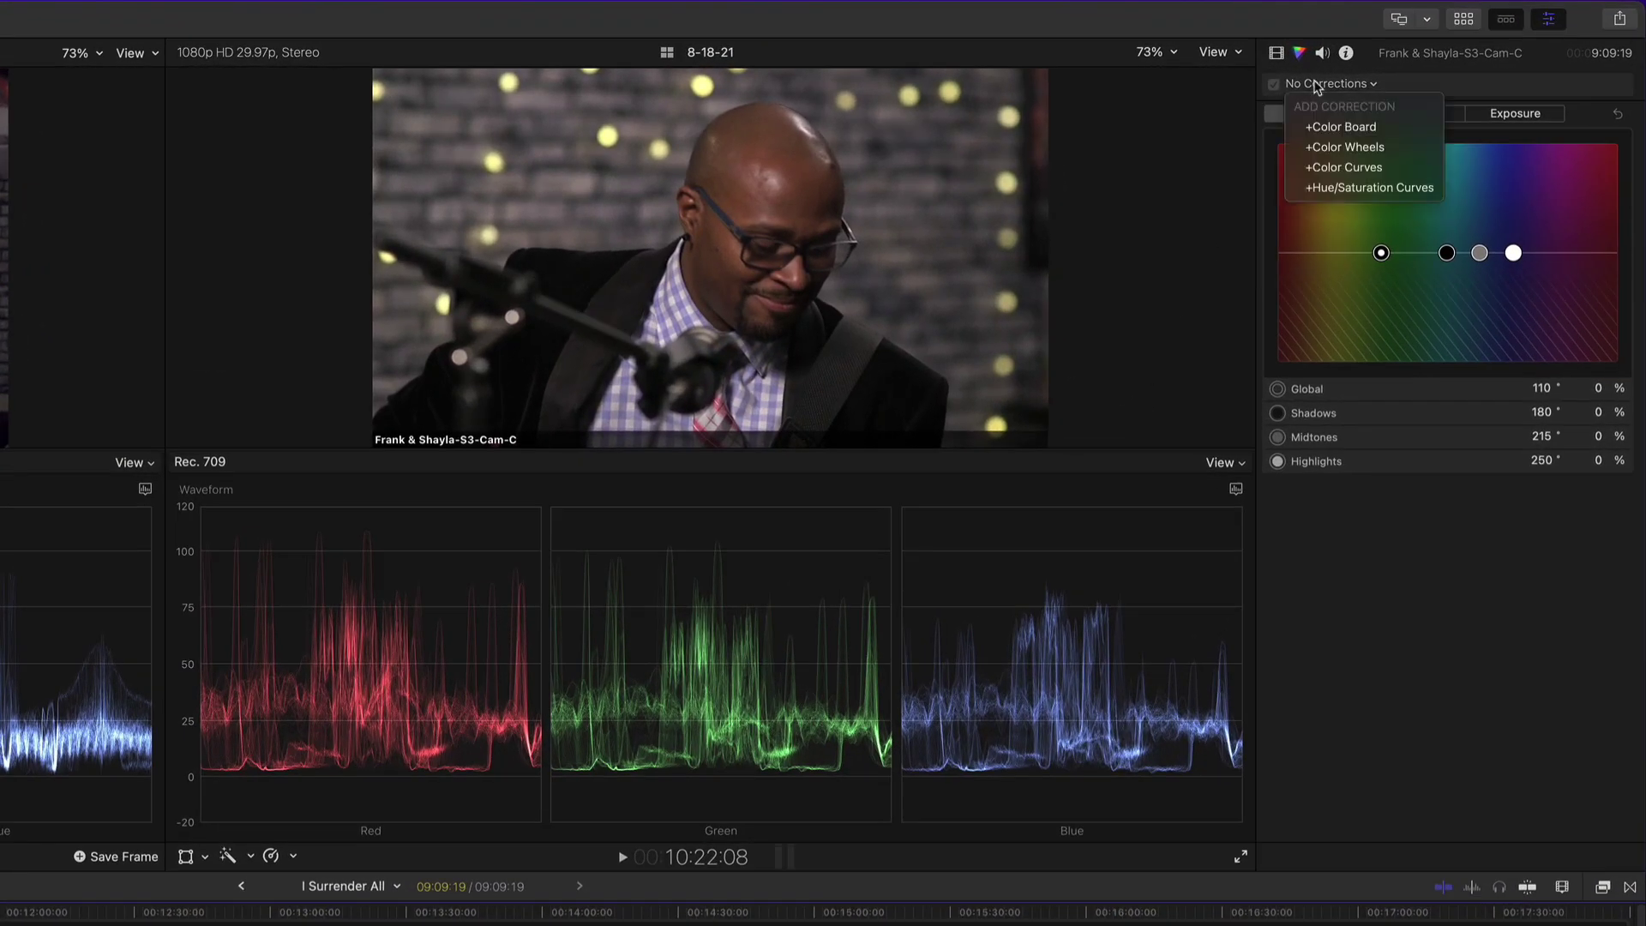
{"action": "left_click", "coordinate": [1338, 147]}
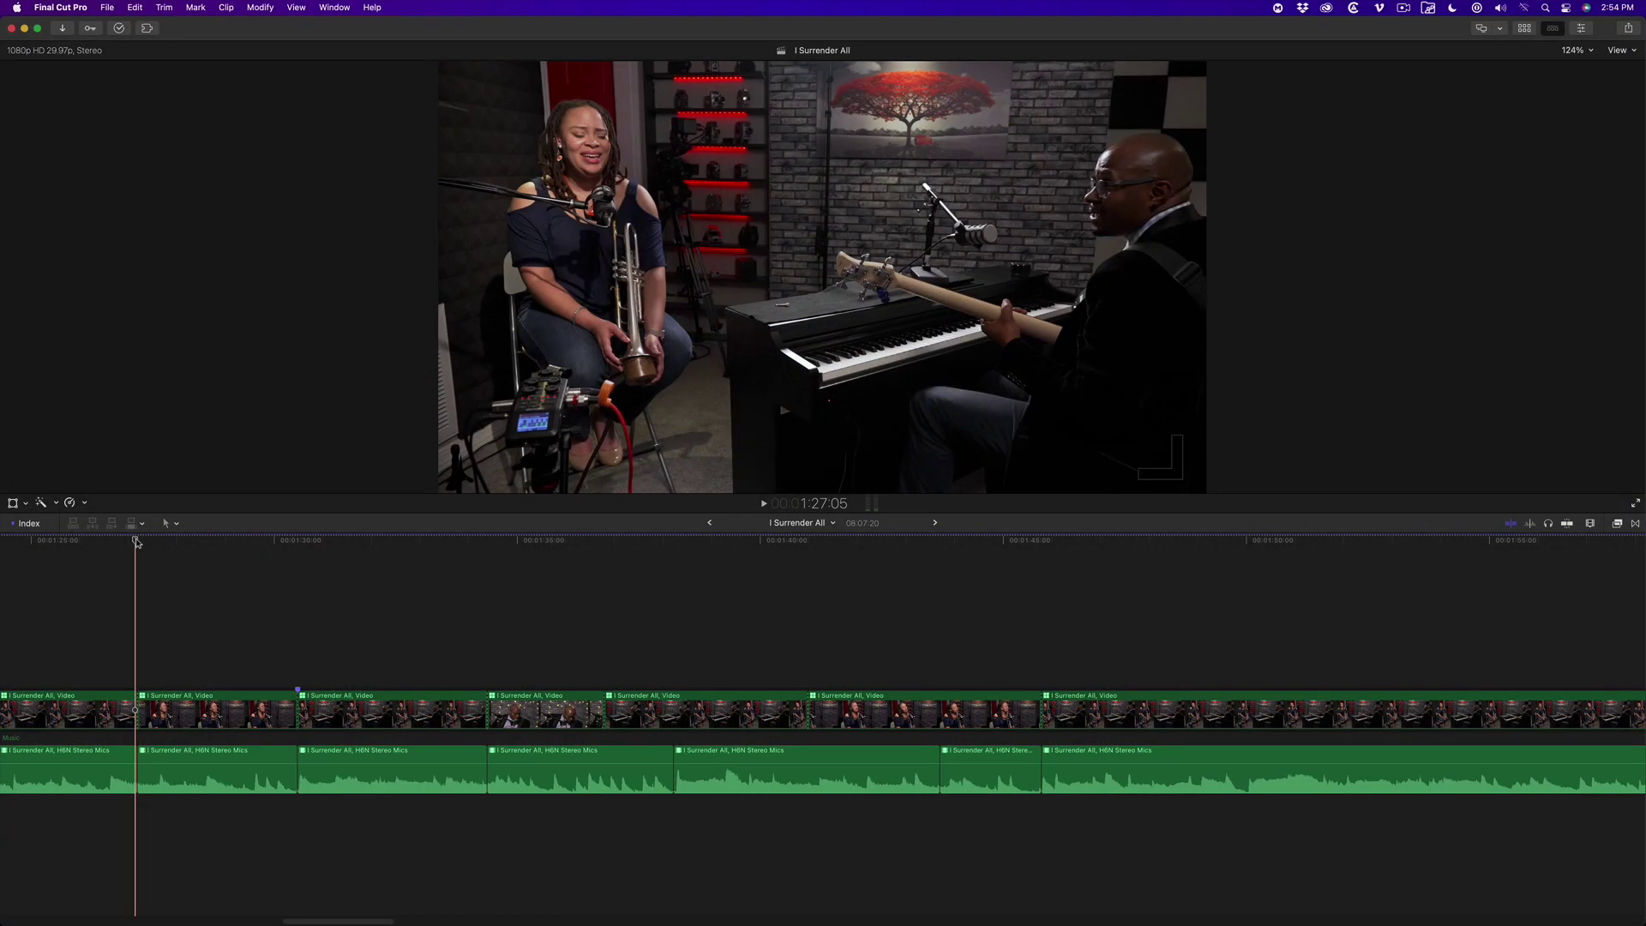
Start playback of the I Surrender All timeline.
{"action": "key", "text": "space"}
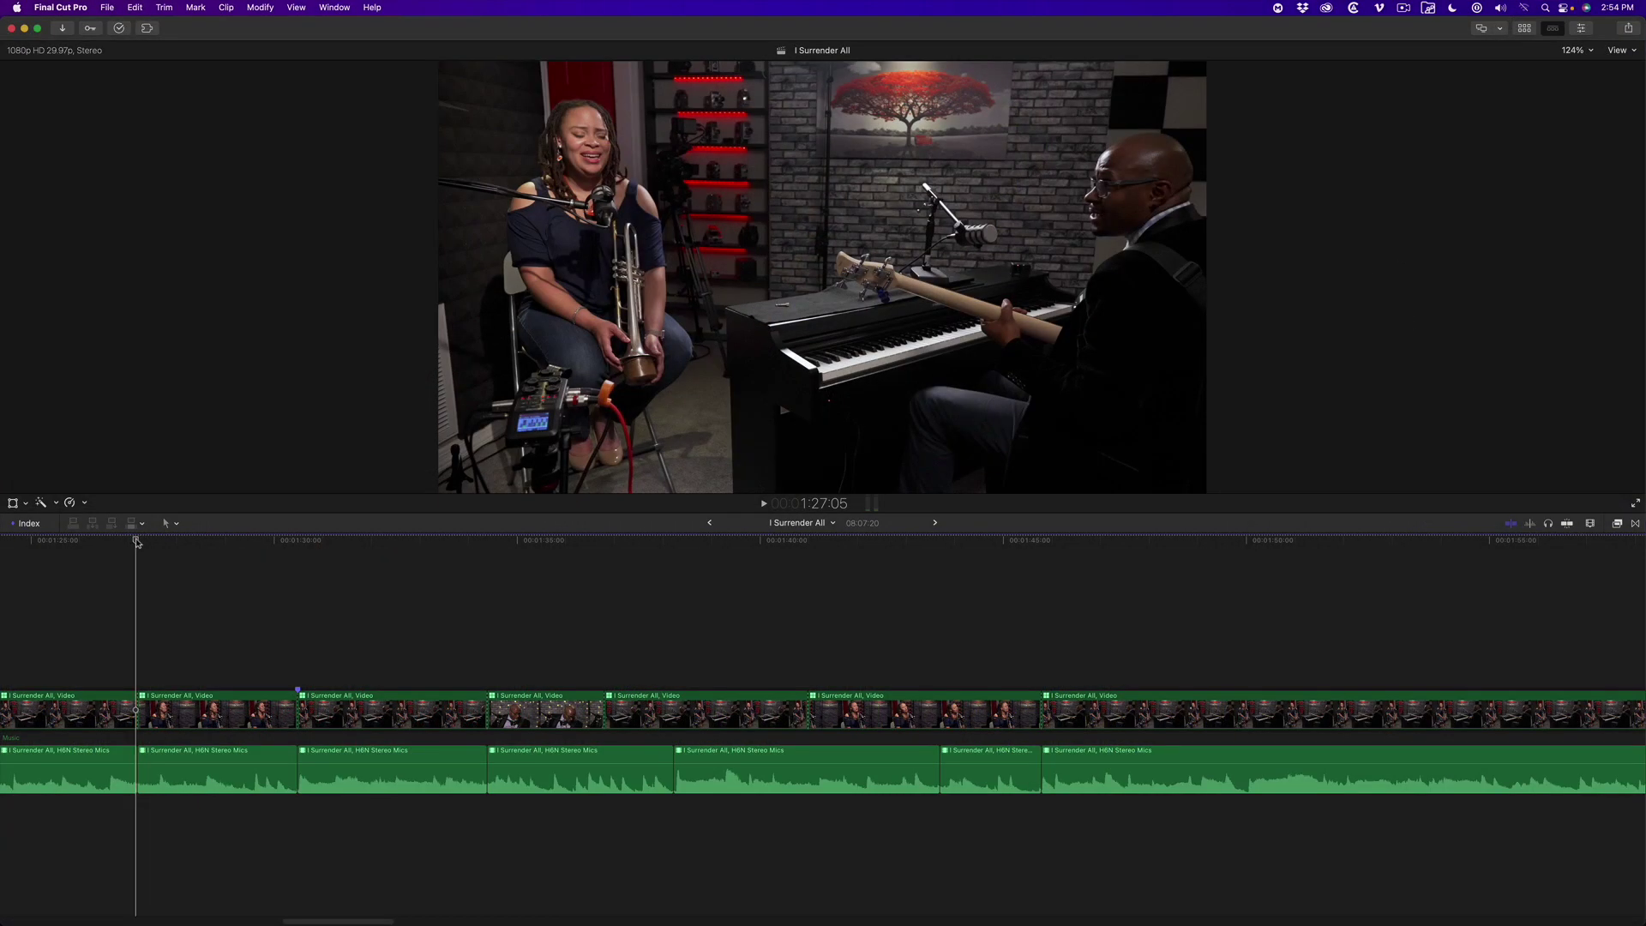